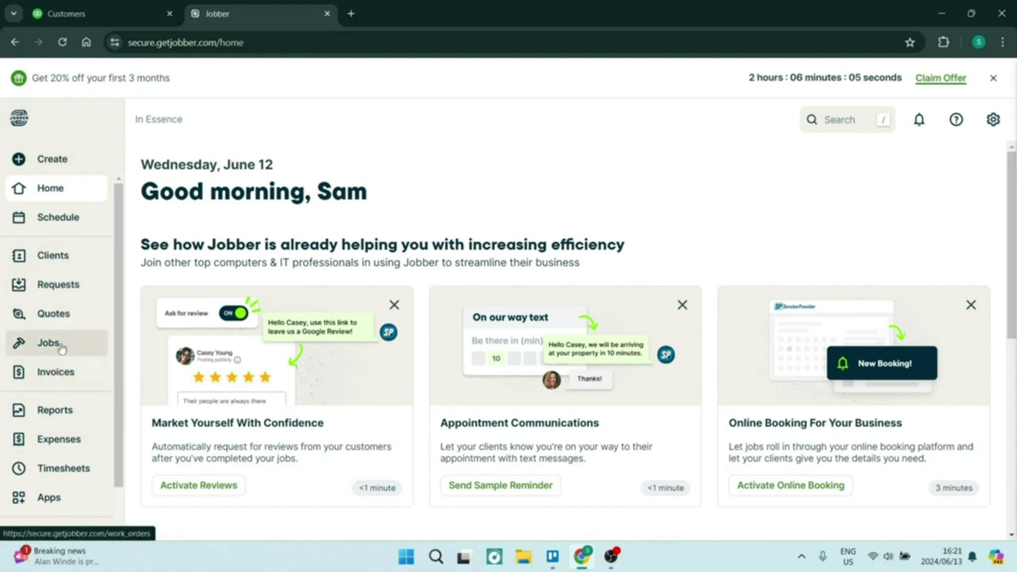
# Start a new invoice for Sample Client that bills the R1000.00 #1 Sample One-Off Job
pyautogui.click(68, 161)
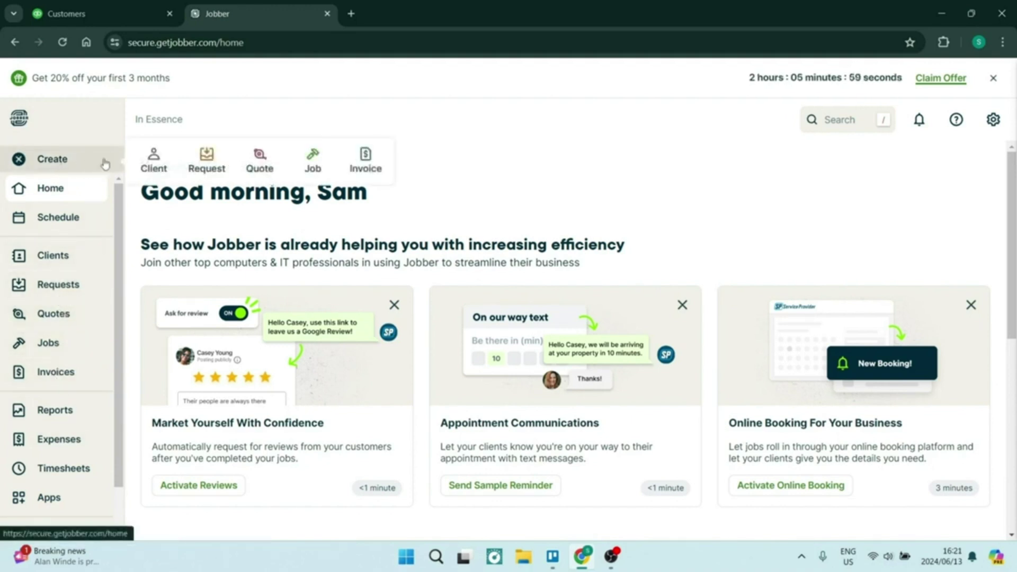
pyautogui.click(365, 159)
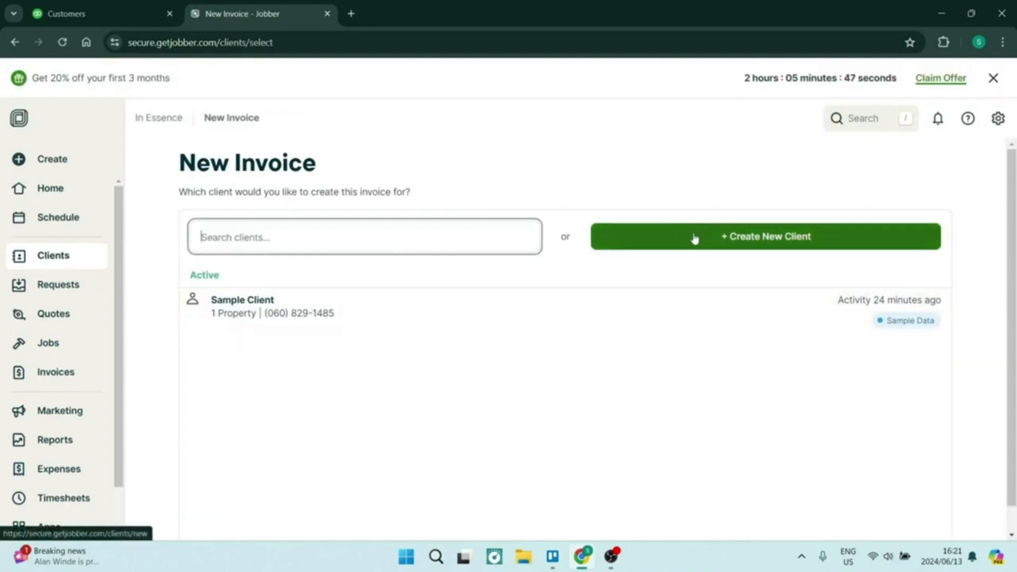
pyautogui.click(444, 315)
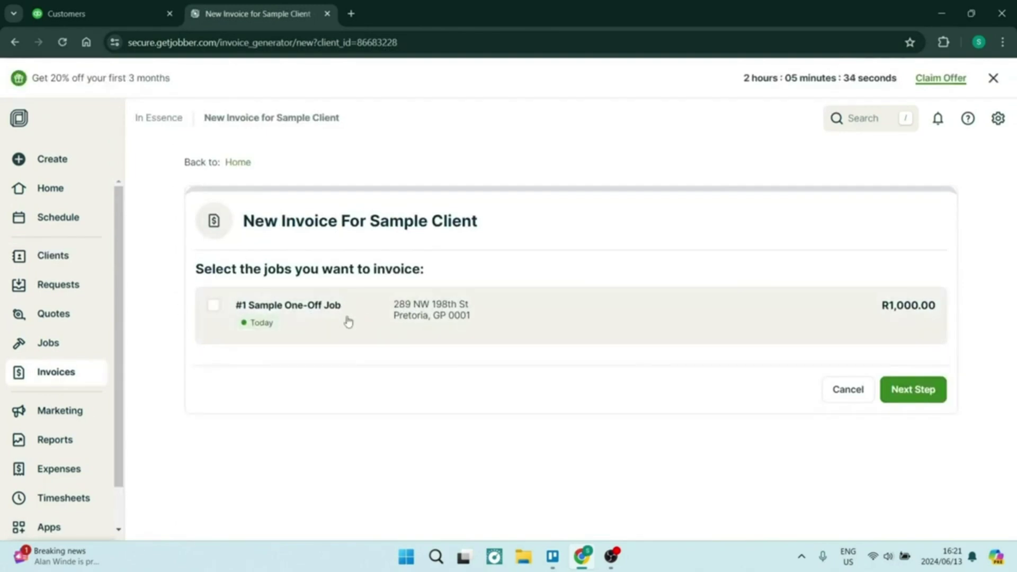
pyautogui.click(292, 326)
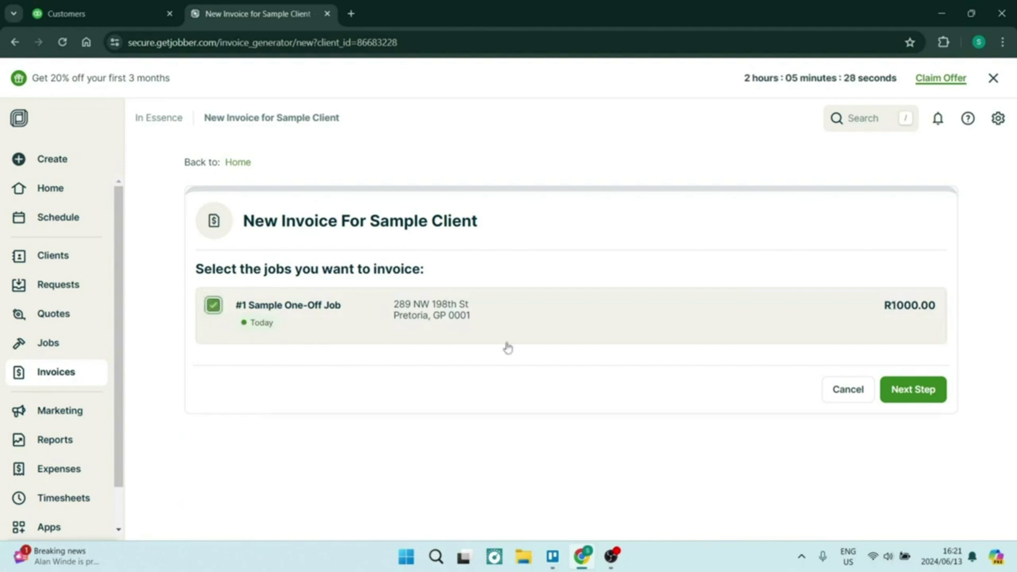
# Bring up the Sample Client invoice form and review it down to the Save buttons
pyautogui.click(907, 390)
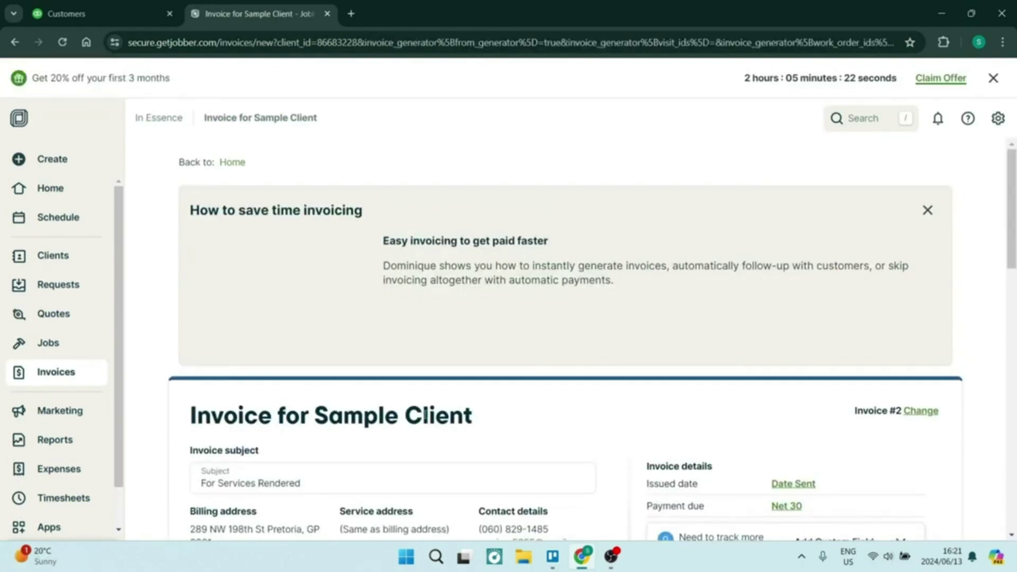
pyautogui.scroll(-3, 434, 395)
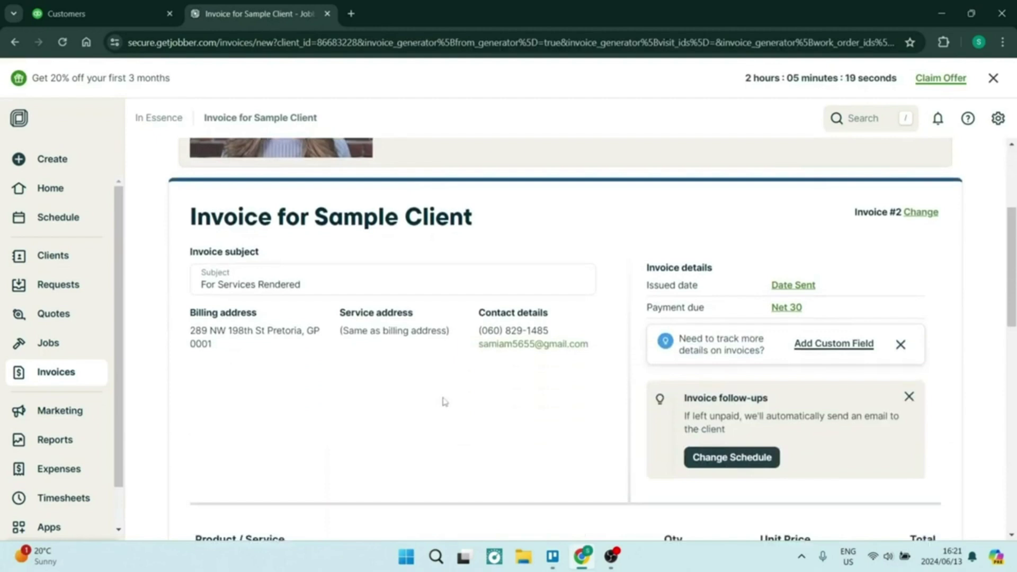
pyautogui.scroll(-1, 444, 401)
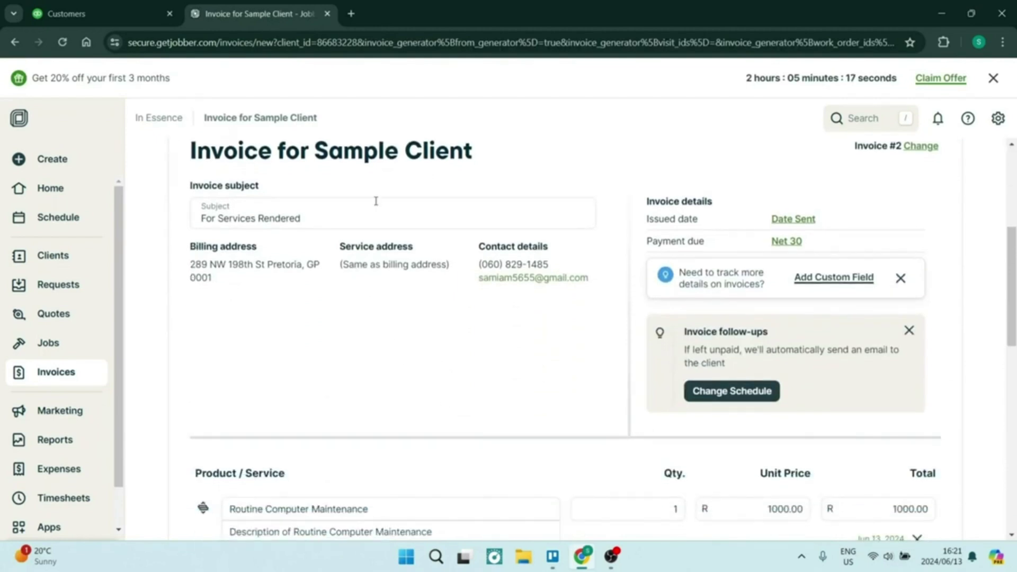
pyautogui.scroll(-3, 468, 303)
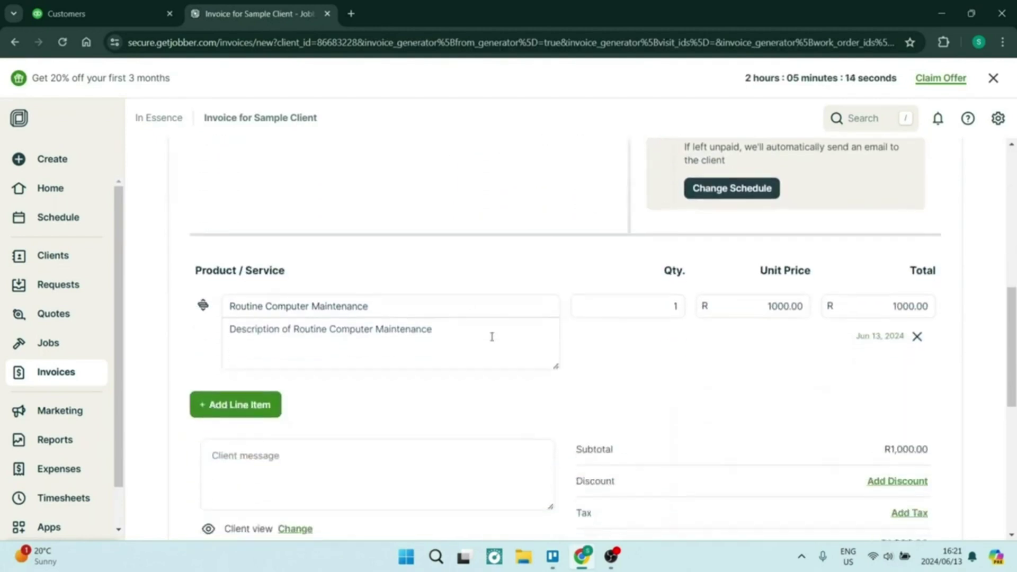
pyautogui.scroll(-2, 492, 337)
pyautogui.scroll(-5, 501, 344)
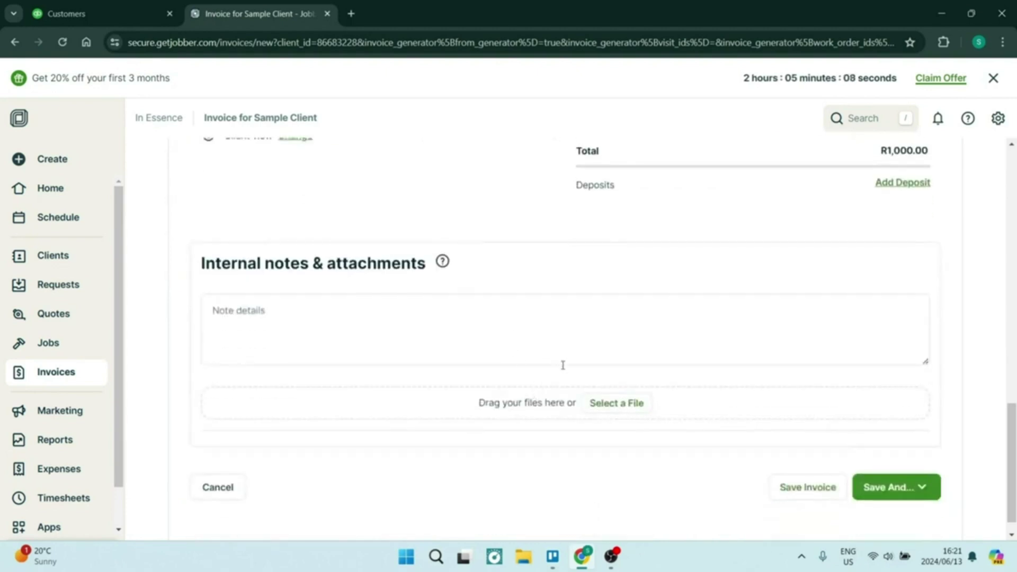
pyautogui.scroll(-1, 600, 388)
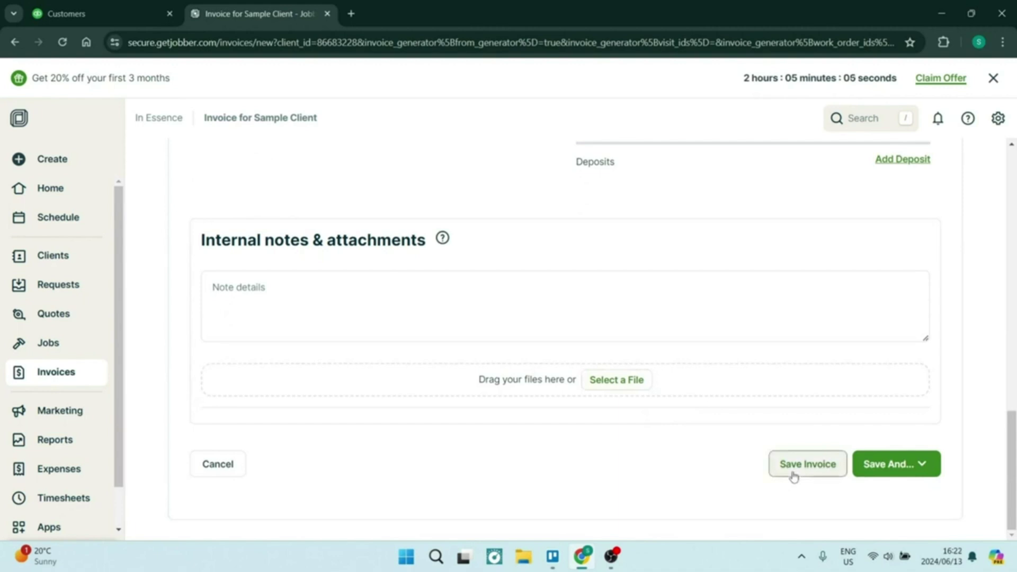
# Return to the top of the unsaved invoice and go to the App Marketplace
pyautogui.scroll(1, 793, 477)
pyautogui.scroll(-1, 793, 477)
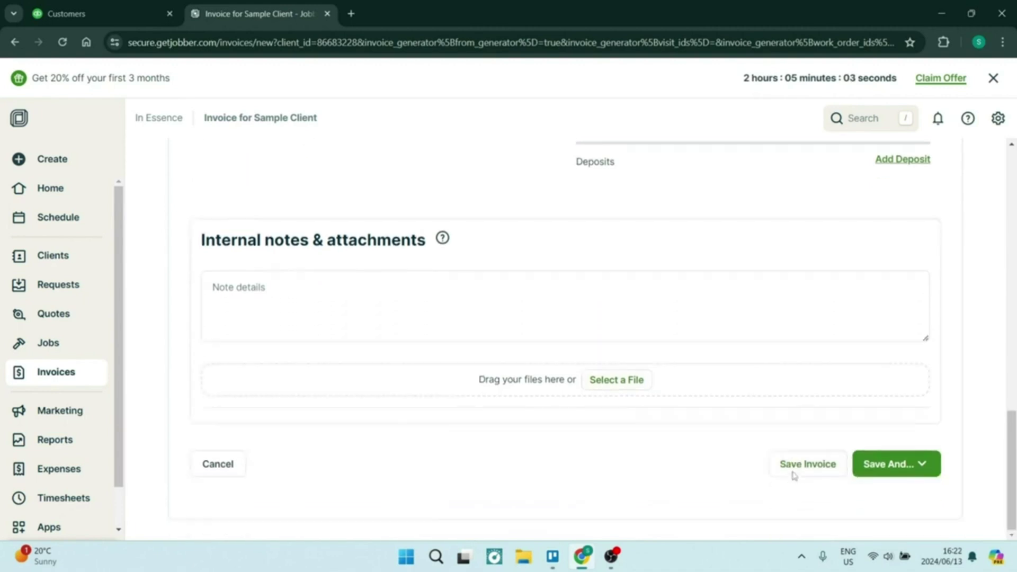
pyautogui.scroll(4, 659, 448)
pyautogui.scroll(10, 659, 448)
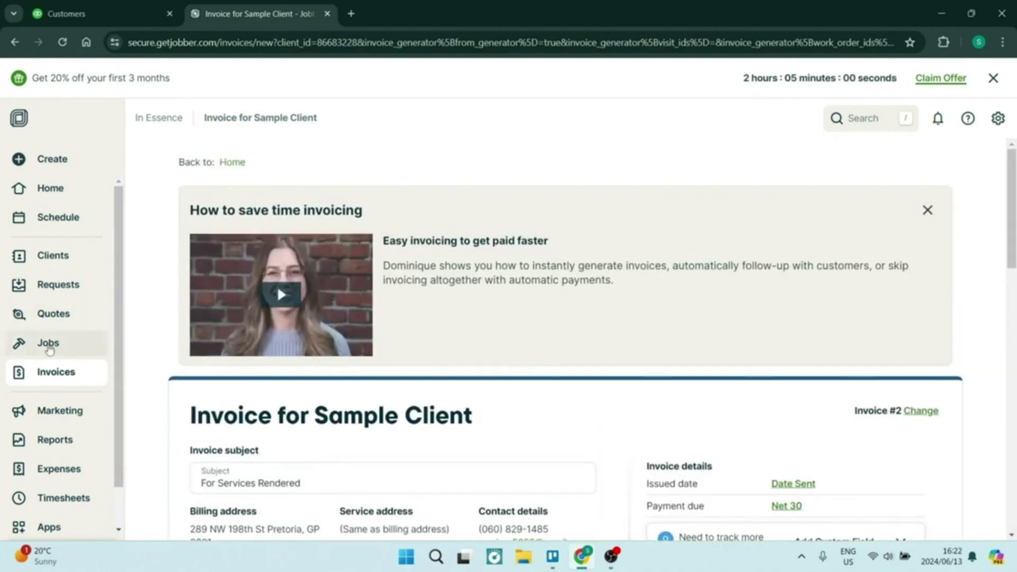
pyautogui.scroll(-1, 37, 477)
pyautogui.click(36, 487)
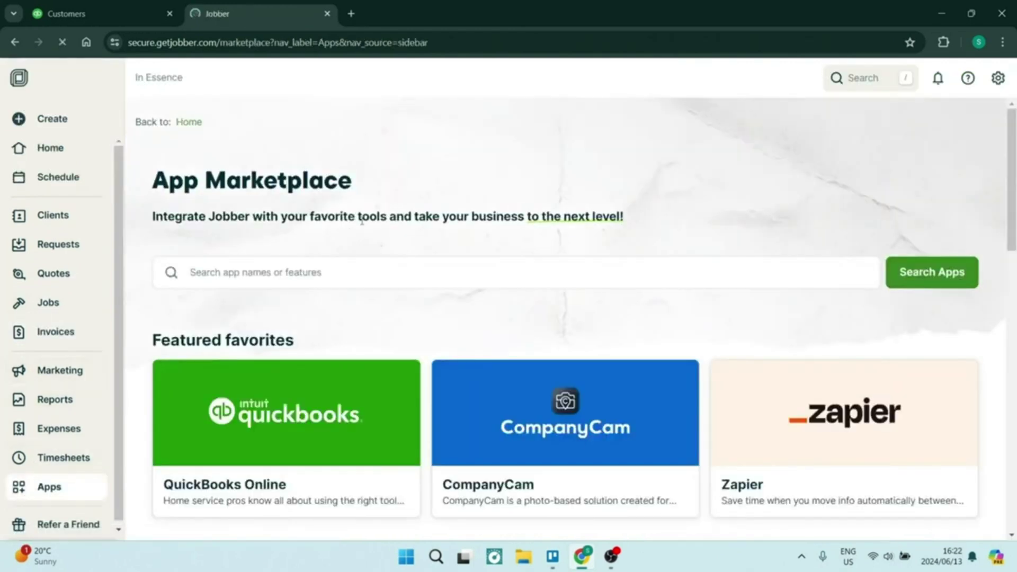
# Browse the featured QuickBooks Online, CompanyCam and Zapier apps and the All apps list
pyautogui.scroll(-3, 452, 326)
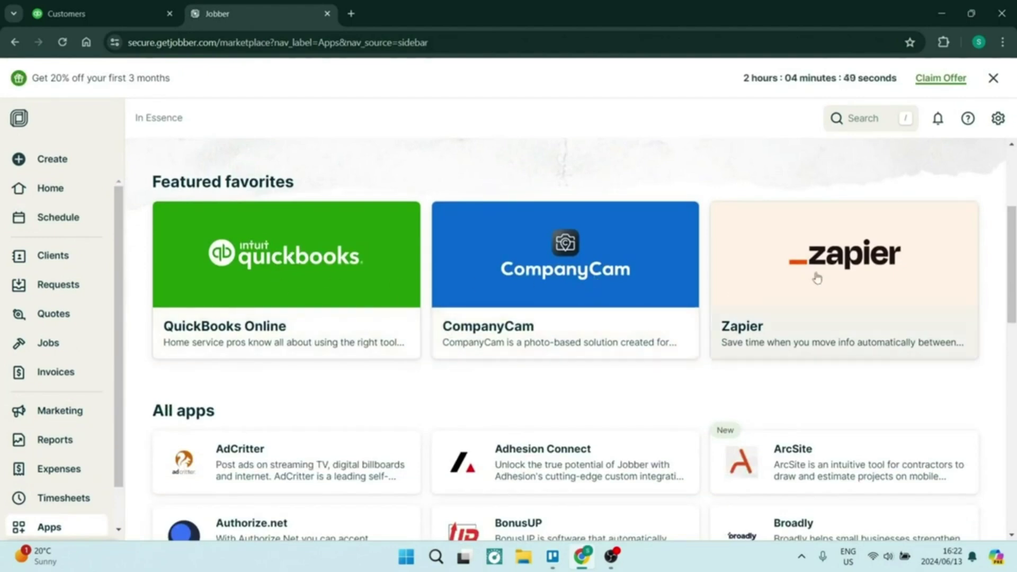
pyautogui.scroll(-1, 819, 278)
pyautogui.scroll(2, 818, 278)
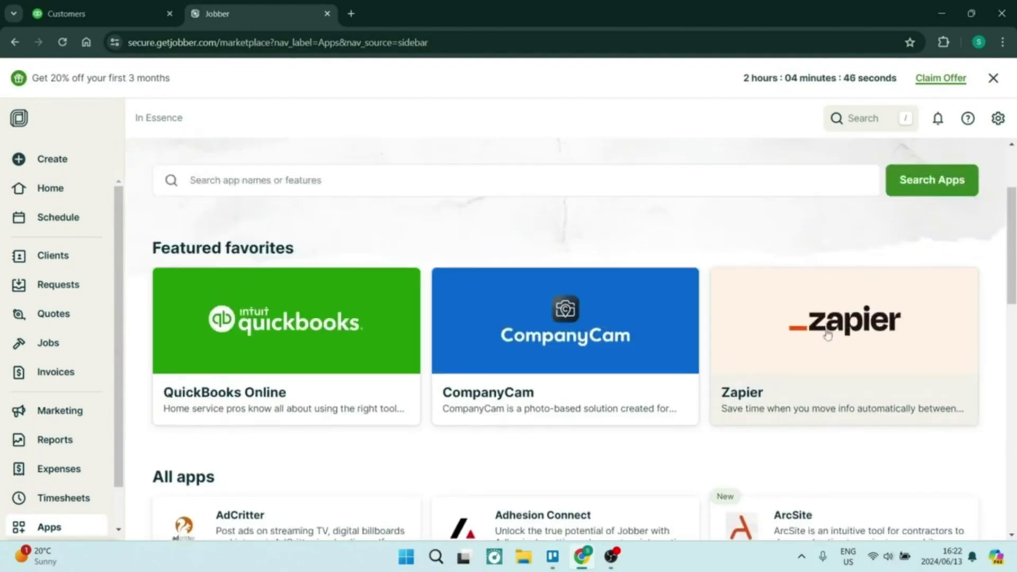
pyautogui.scroll(-1, 782, 346)
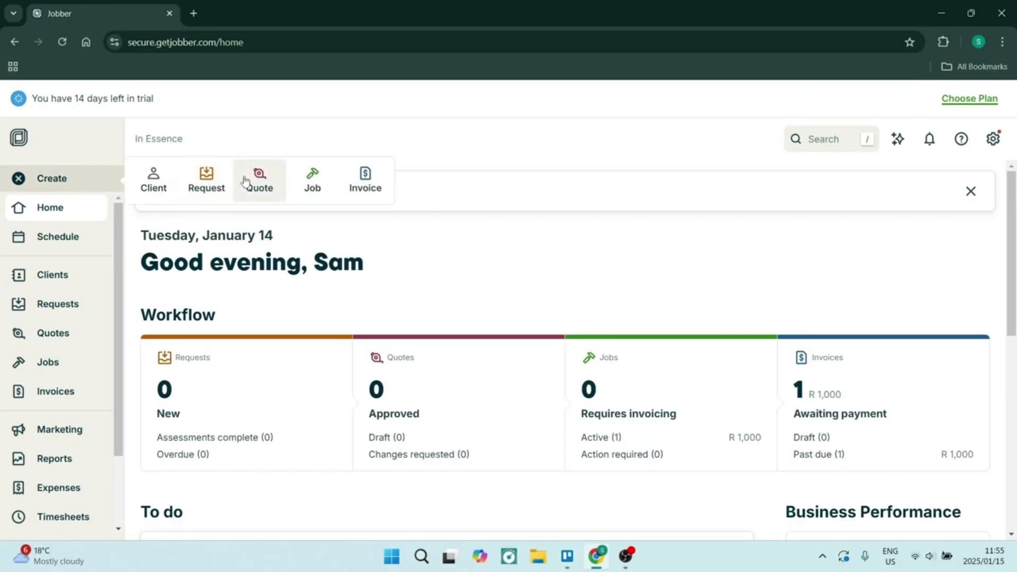
# Start a new quote for Sample Client with the job title 'Door Repairs'
pyautogui.click(255, 179)
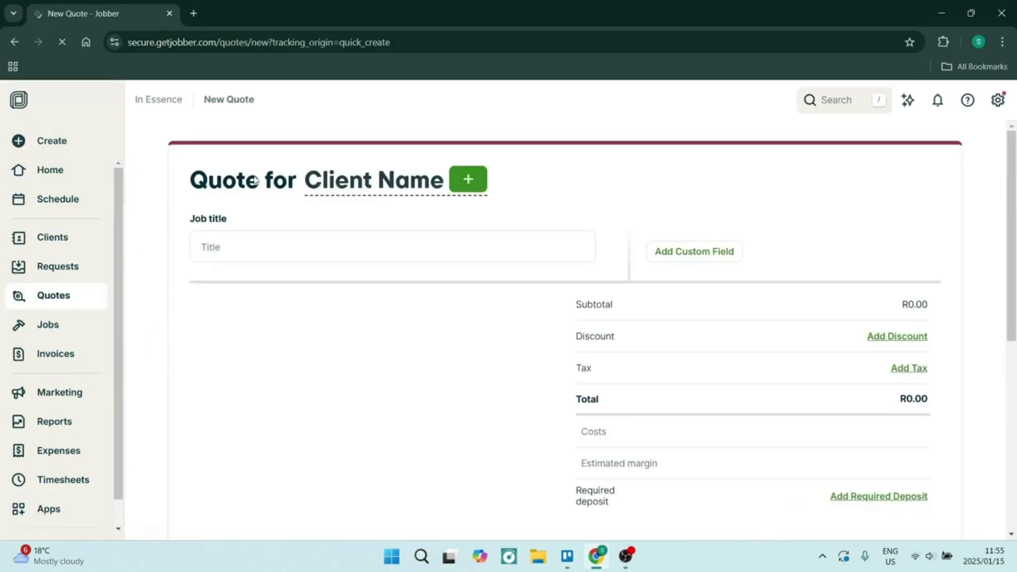
pyautogui.click(930, 205)
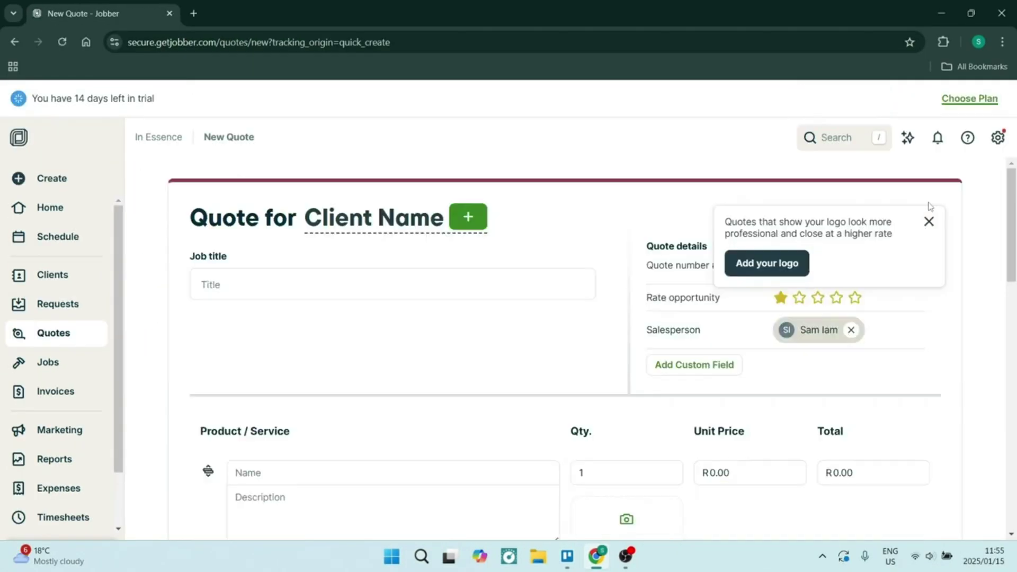
pyautogui.click(469, 217)
pyautogui.click(511, 287)
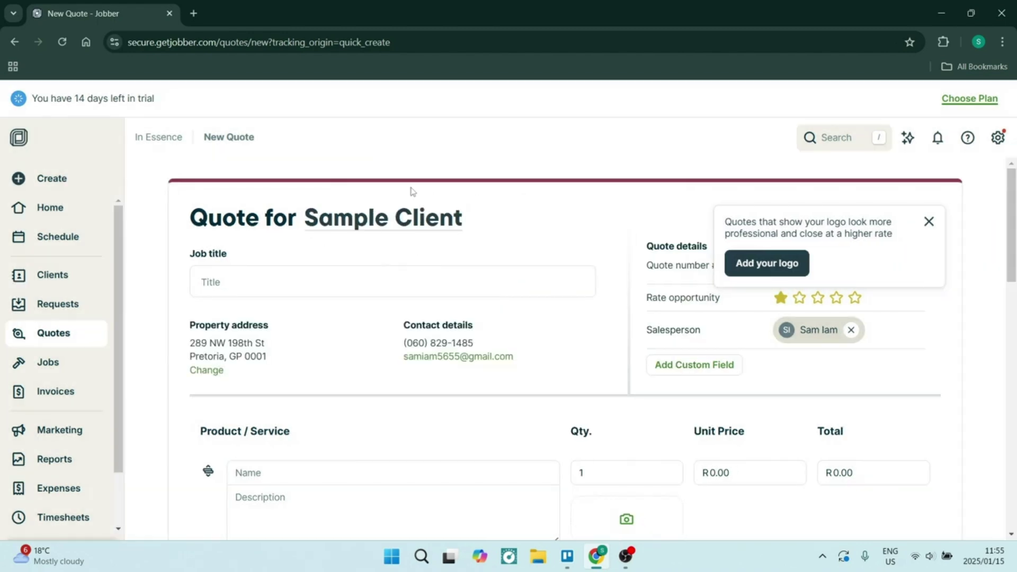
pyautogui.click(335, 281)
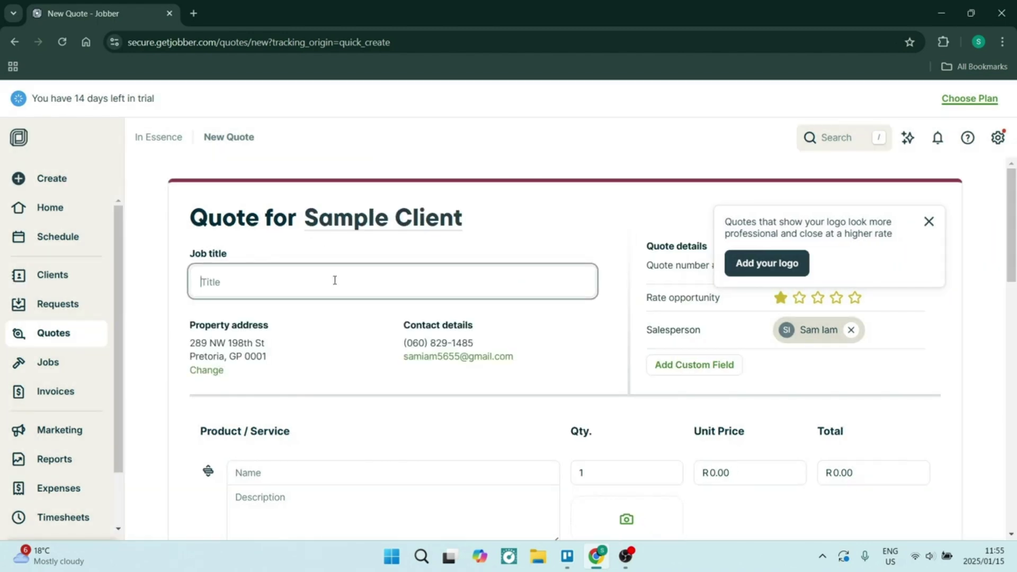
pyautogui.write('Door Repairs')
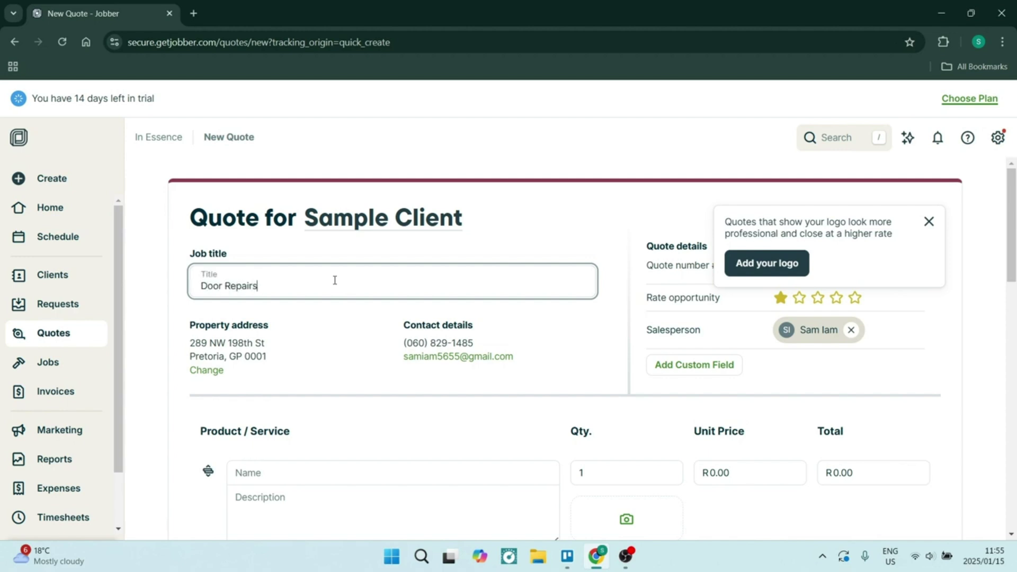
pyautogui.click(352, 336)
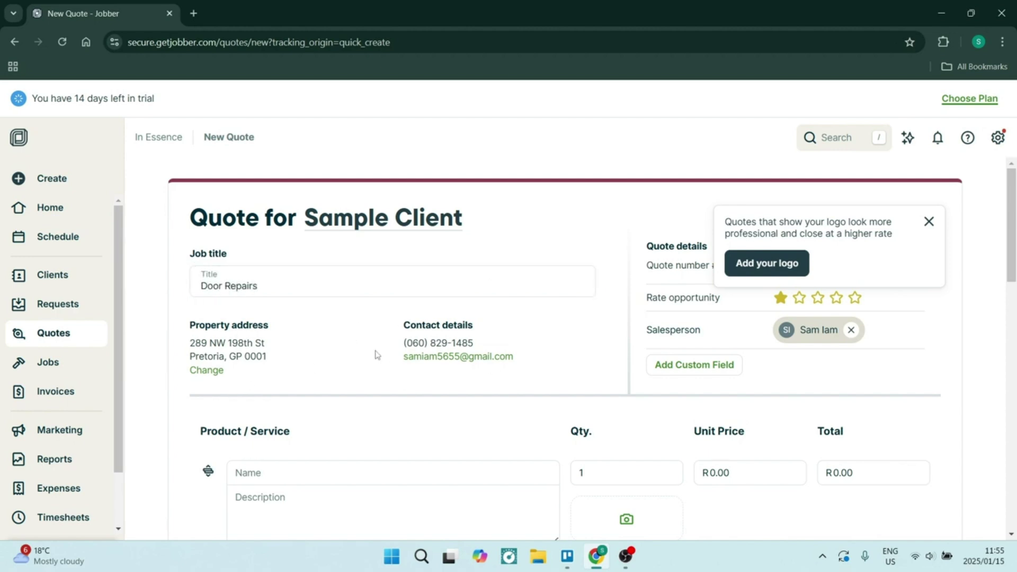
# Name the first line item 'Repair' with the description rewritten to 'Door Repairs'
pyautogui.scroll(-3, 376, 355)
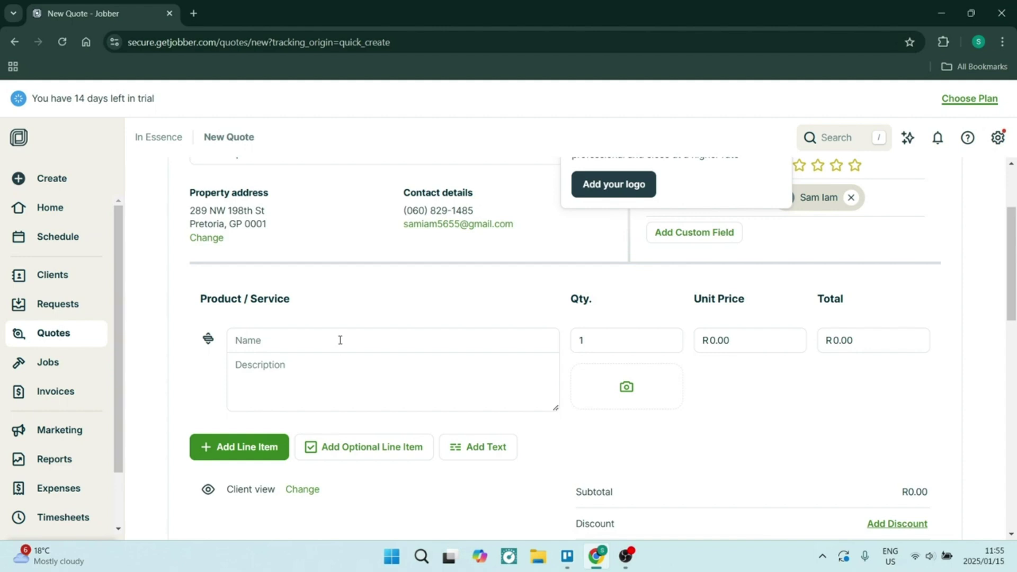
pyautogui.click(341, 341)
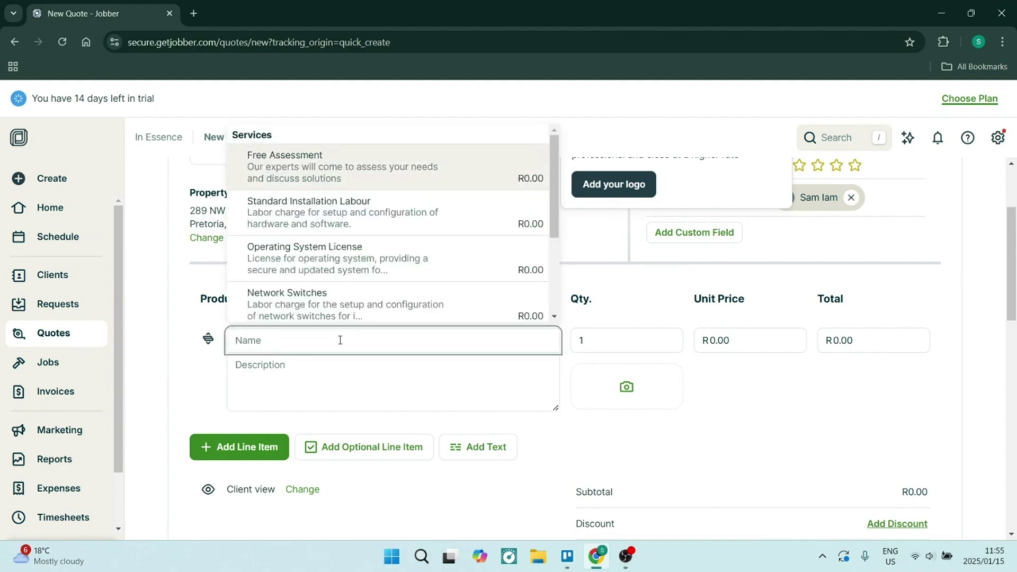
pyautogui.write('Repair')
pyautogui.click(350, 382)
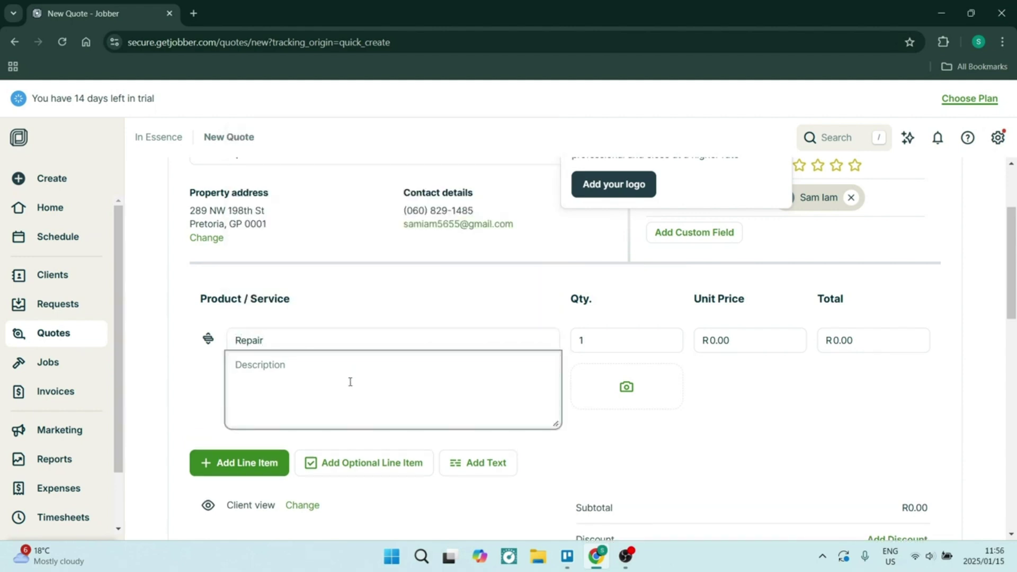
pyautogui.write('Door repairs')
pyautogui.click(267, 427)
pyautogui.click(284, 338)
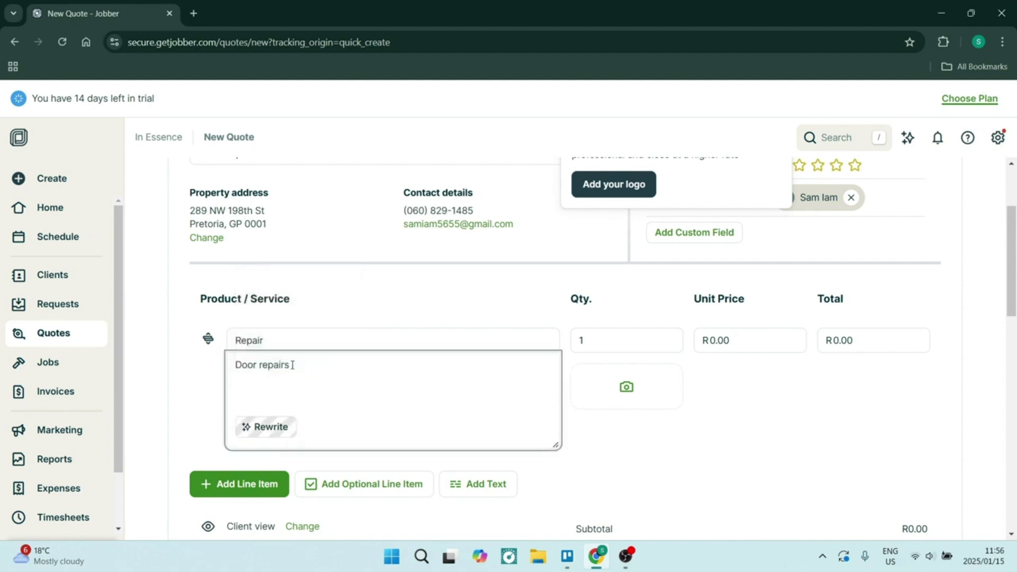
pyautogui.click(608, 341)
# Give the Repair line item a unit price of 500 and quantity 1
pyautogui.click(740, 343)
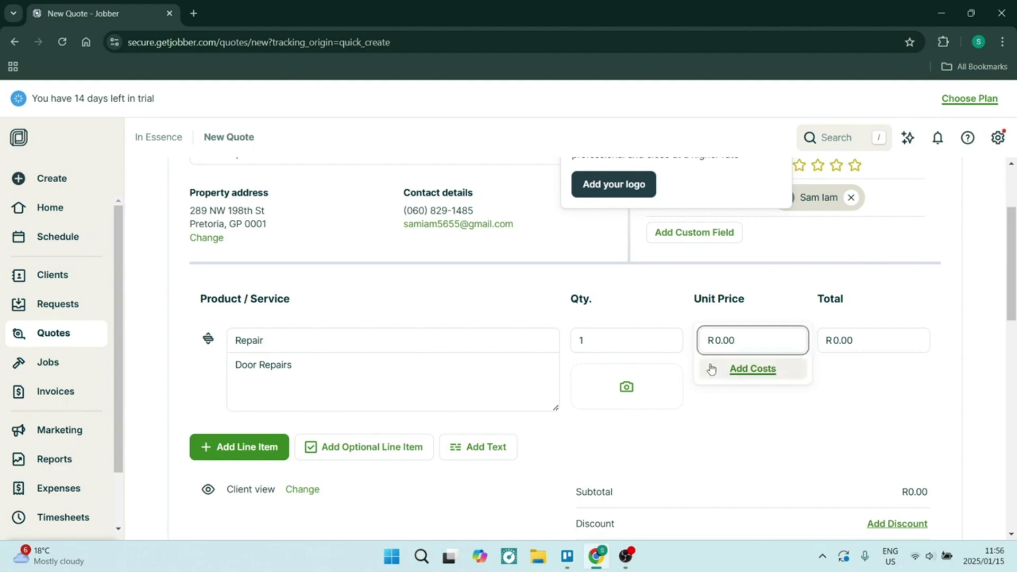
pyautogui.write('500')
pyautogui.click(609, 339)
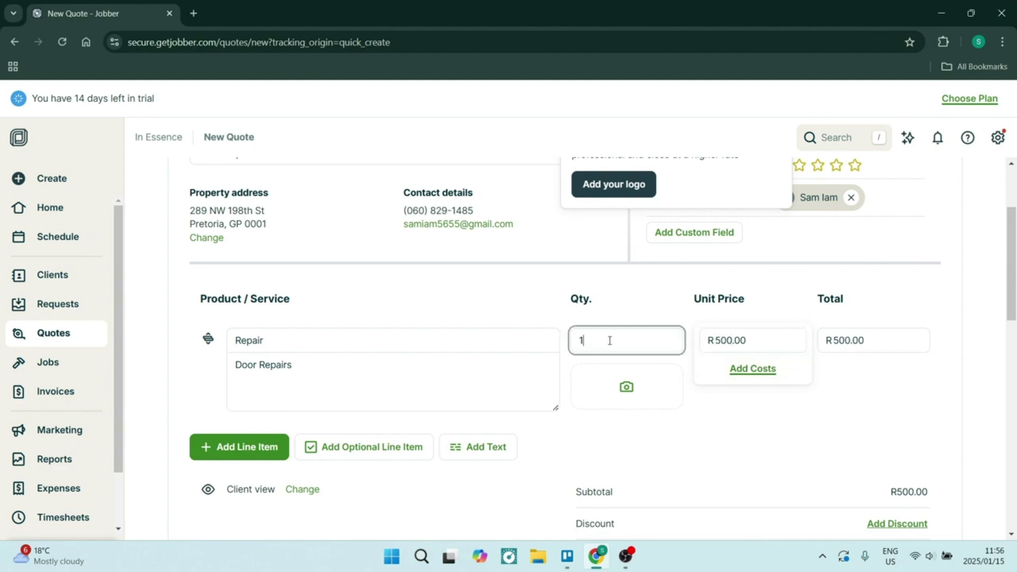
pyautogui.press('BackSpace')
pyautogui.write('2')
pyautogui.doubleClick(620, 339)
pyautogui.write('1')
pyautogui.click(657, 297)
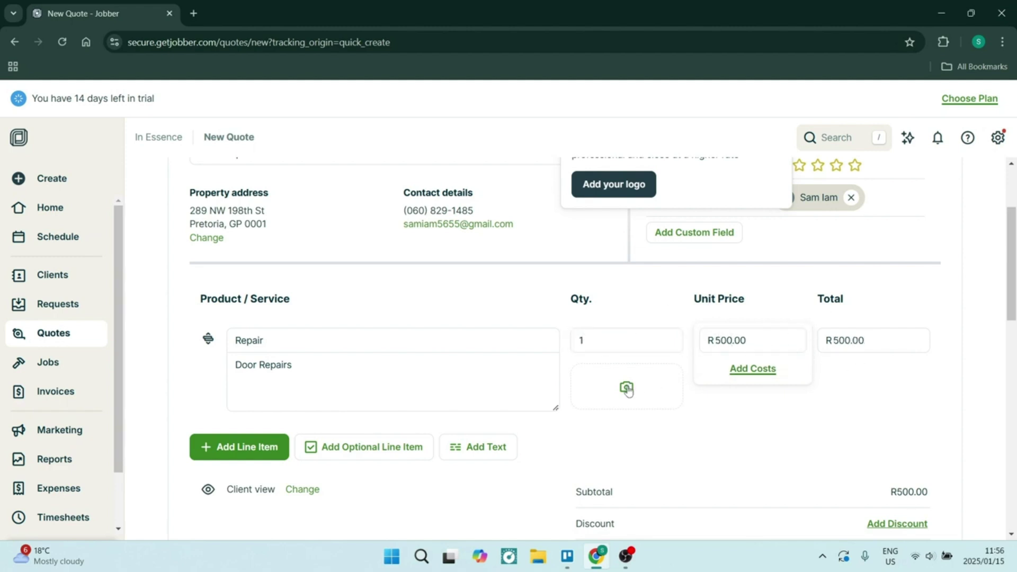
# Add a blank second line item to the quote
pyautogui.scroll(-2, 628, 390)
pyautogui.click(250, 315)
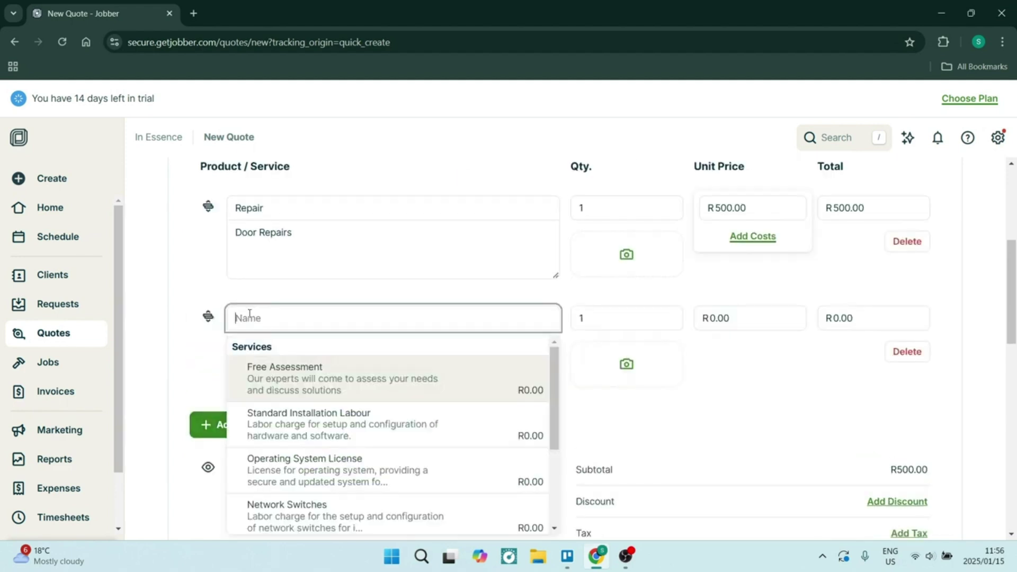
pyautogui.click(214, 361)
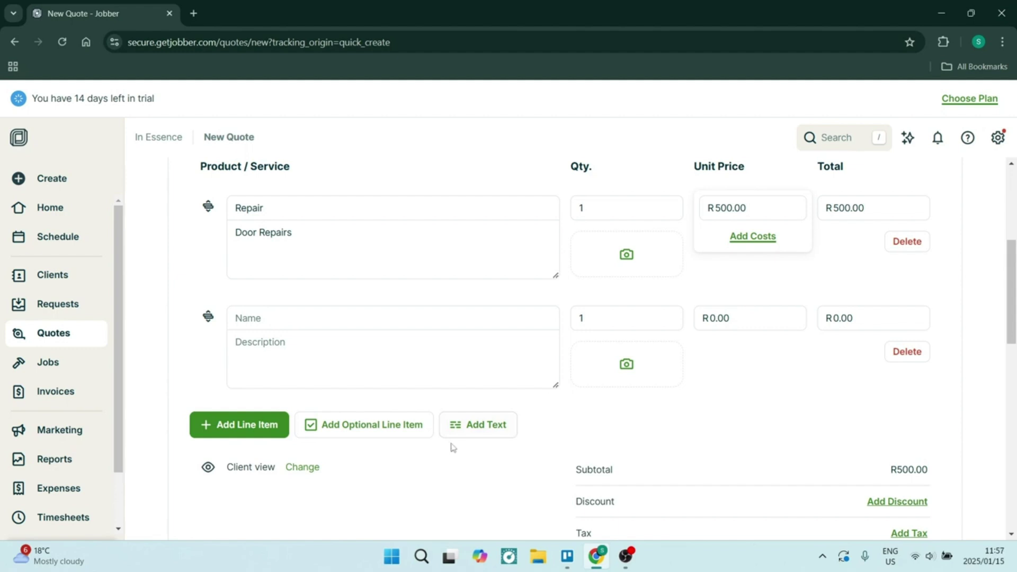
pyautogui.scroll(5, 403, 426)
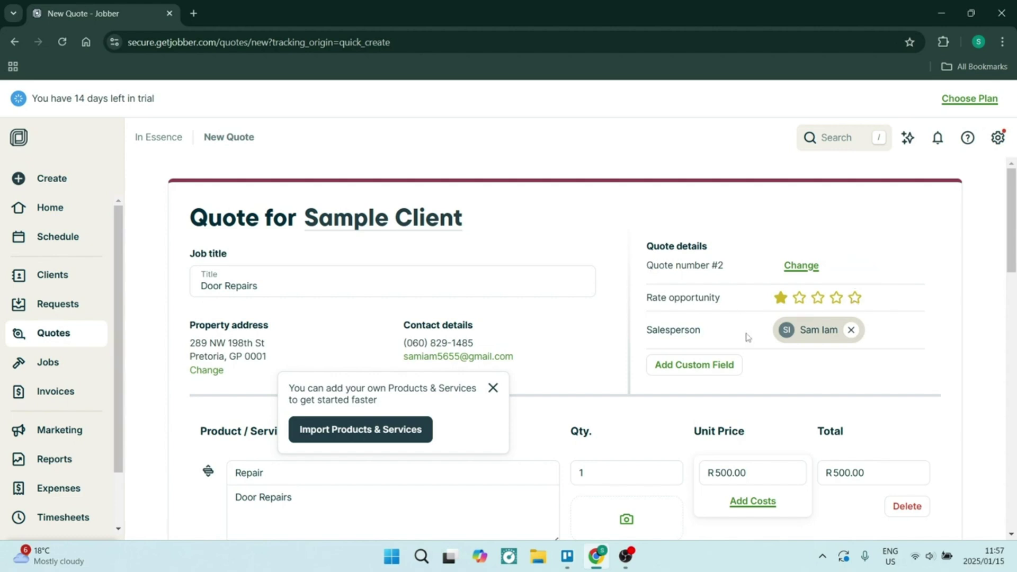
pyautogui.click(716, 365)
pyautogui.press('Tab')
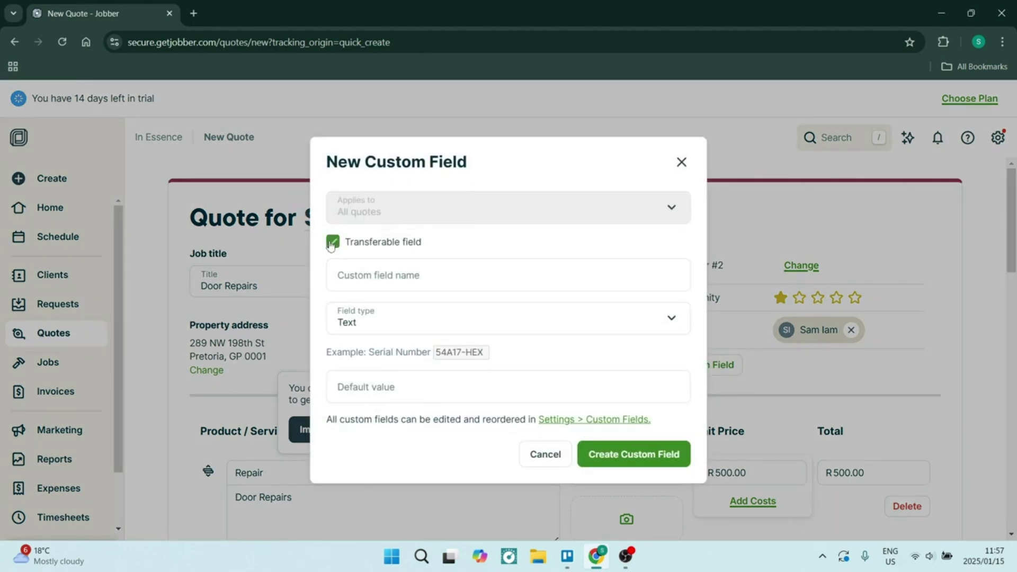
pyautogui.click(490, 271)
pyautogui.press('Tab')
pyautogui.click(466, 333)
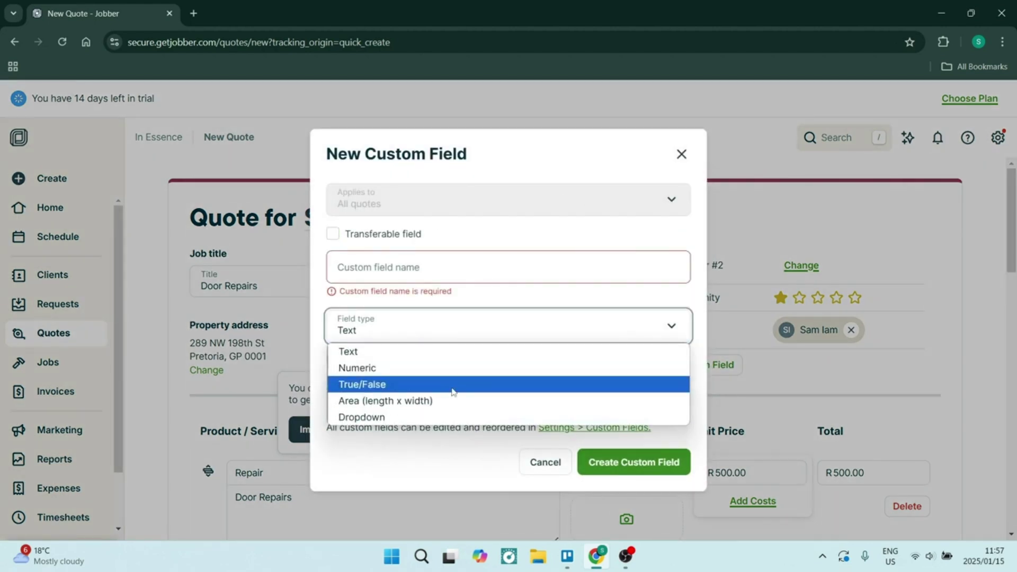
pyautogui.click(499, 305)
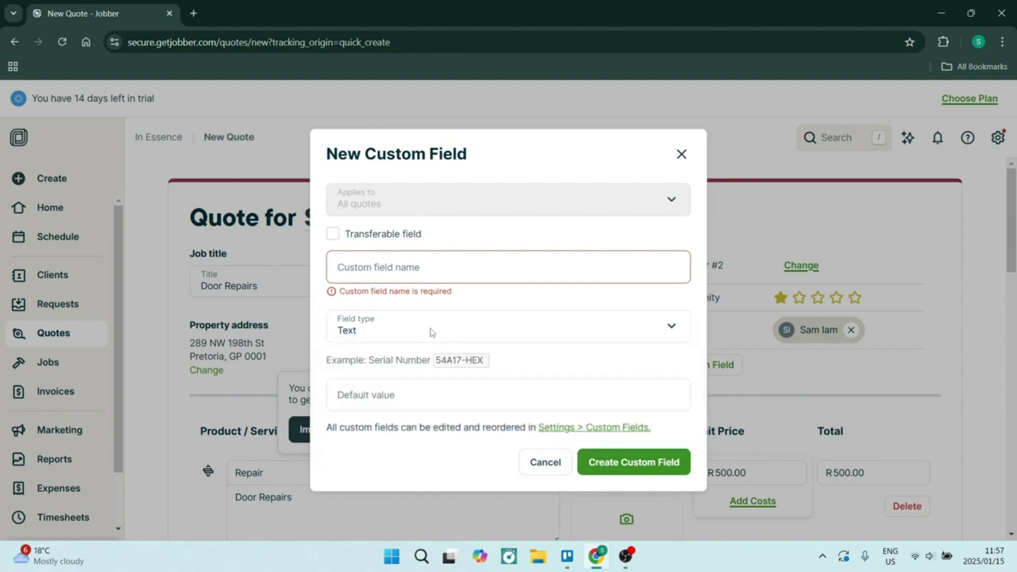
pyautogui.click(546, 462)
pyautogui.scroll(-9, 539, 347)
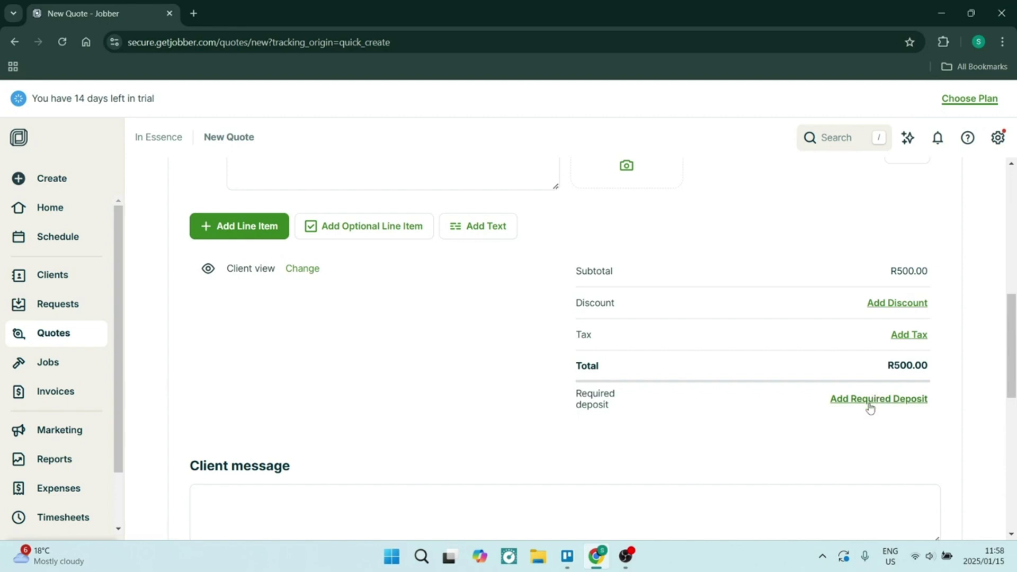
pyautogui.scroll(-5, 402, 324)
# Write 'Thank you!' as the client message, leaving rewrite suggestions and the contract disclaimer unchanged
pyautogui.click(382, 274)
pyautogui.write('Thank you!')
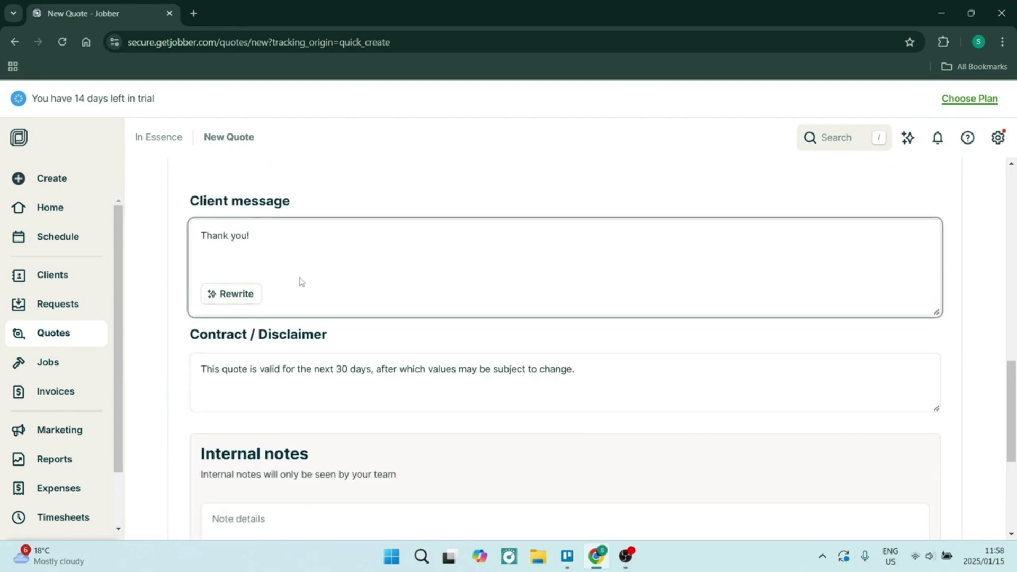
pyautogui.click(231, 293)
pyautogui.click(177, 275)
pyautogui.click(611, 392)
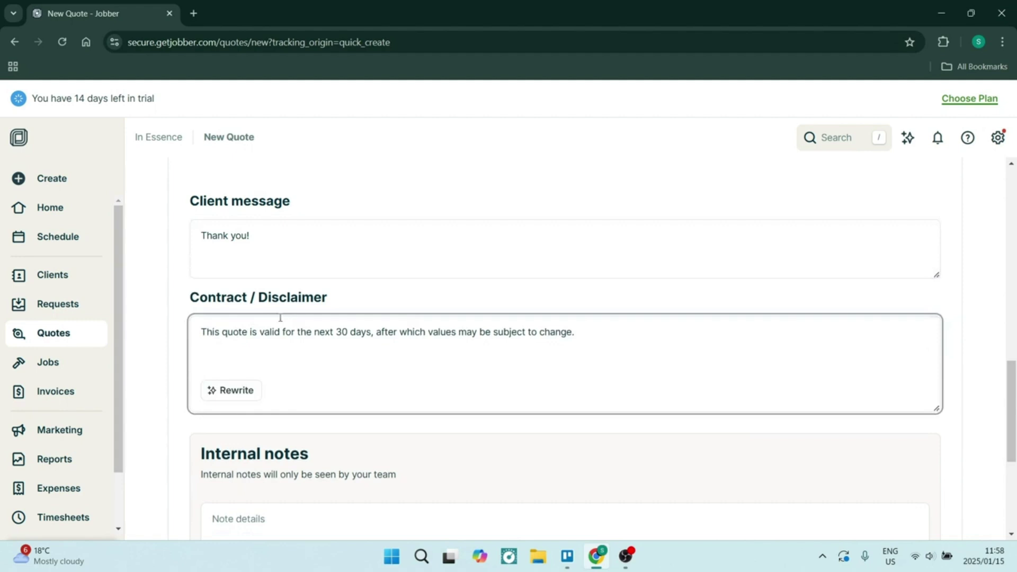
pyautogui.click(177, 415)
# Review the quote's Save And... options without saving, then return to the top
pyautogui.scroll(-3, 327, 361)
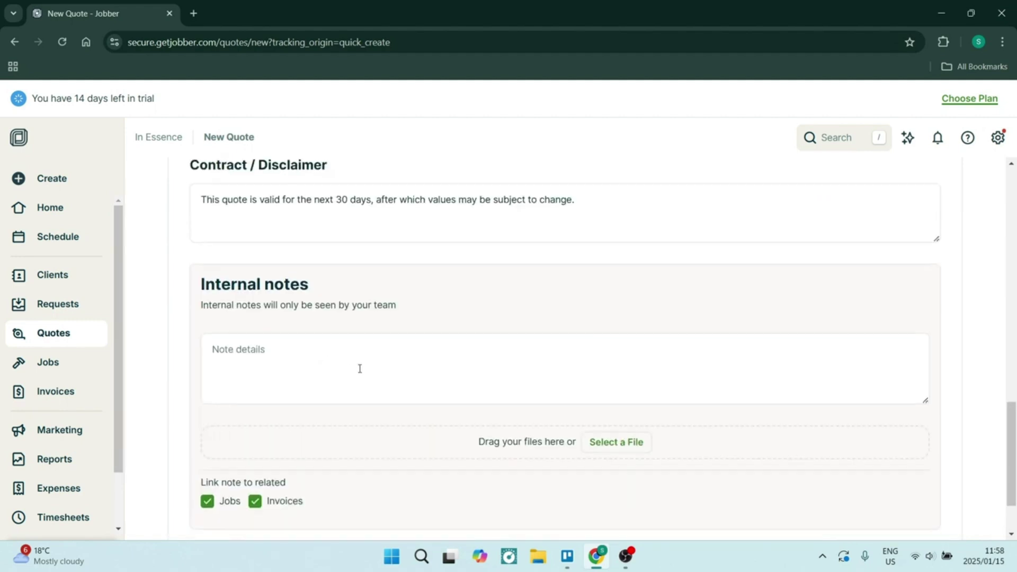
pyautogui.scroll(-2, 360, 368)
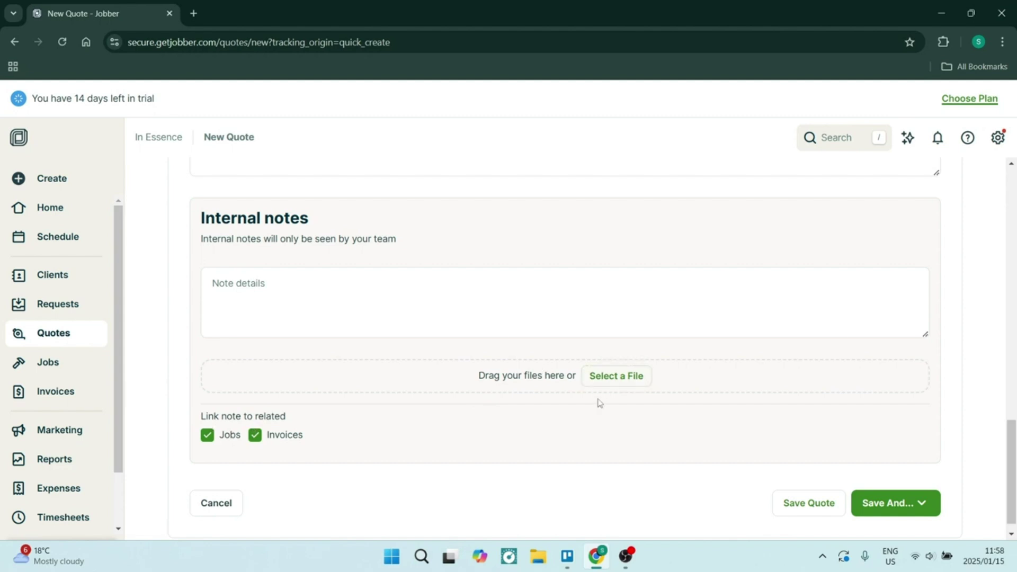
pyautogui.click(876, 502)
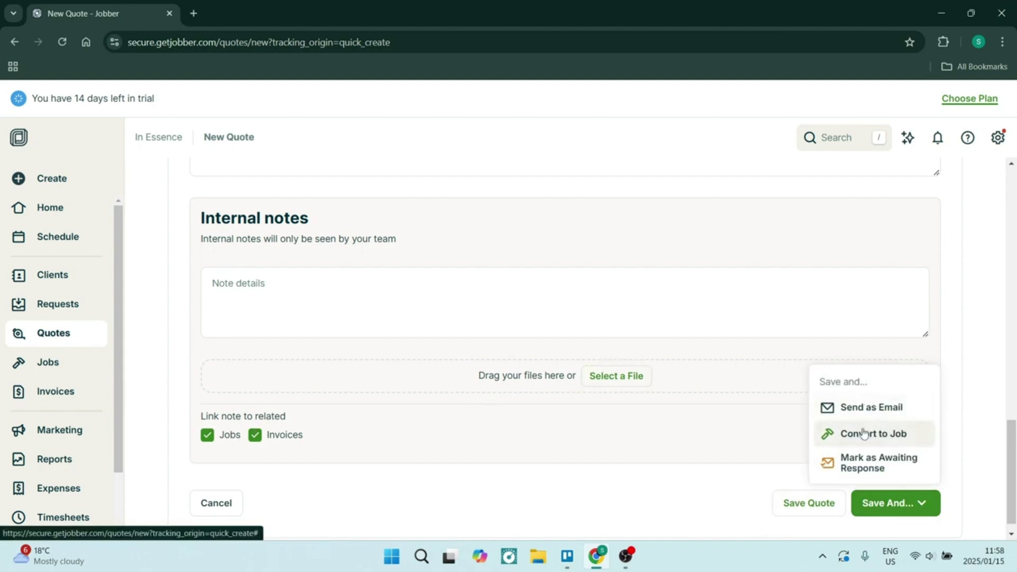
pyautogui.click(722, 482)
pyautogui.scroll(10, 484, 352)
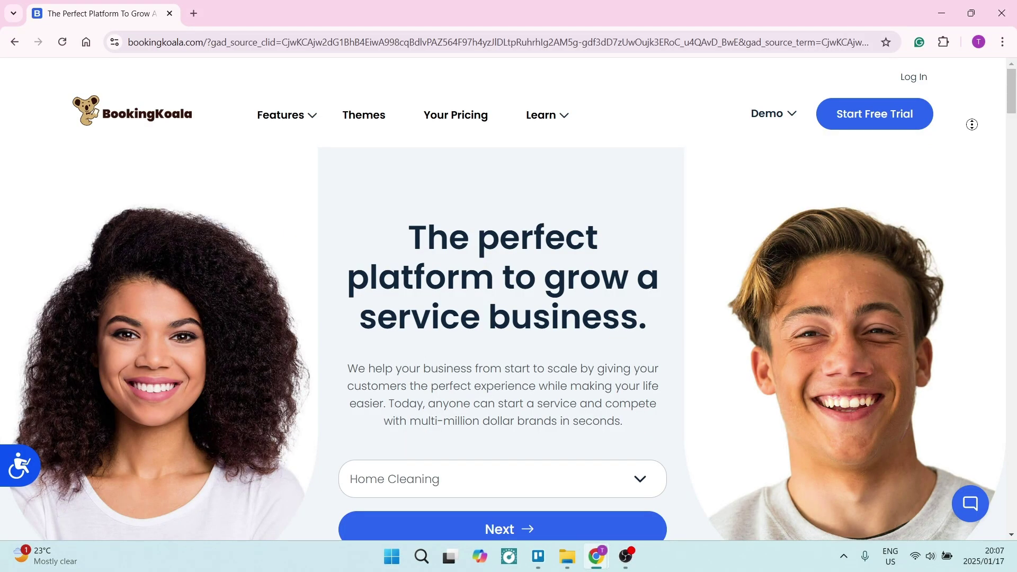
# Scroll the BookingKoala homepage down to Our Features and the Website Builder & Online Booking Forms card
pyautogui.scroll(-1, 972, 127)
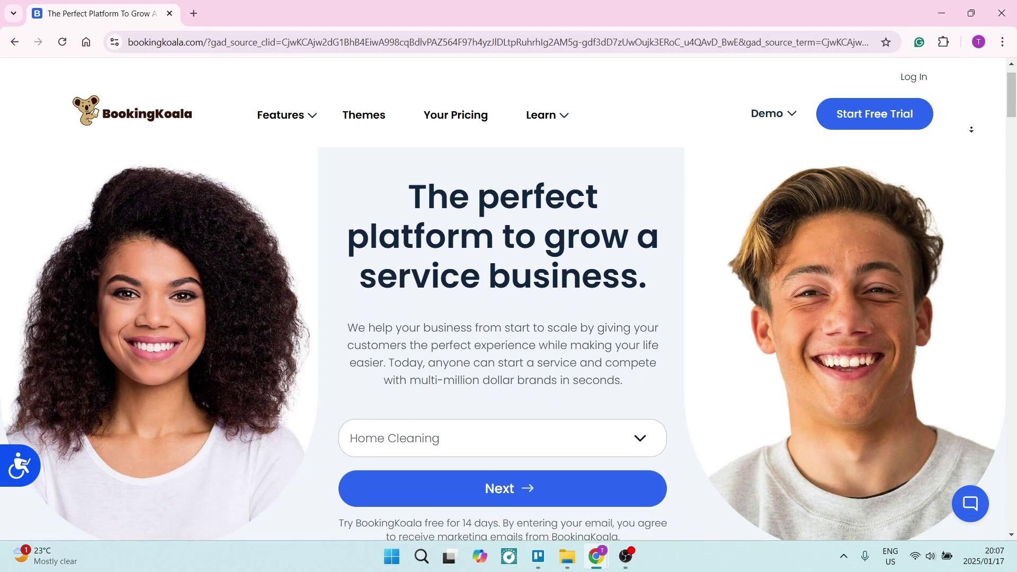
pyautogui.scroll(-1, 972, 130)
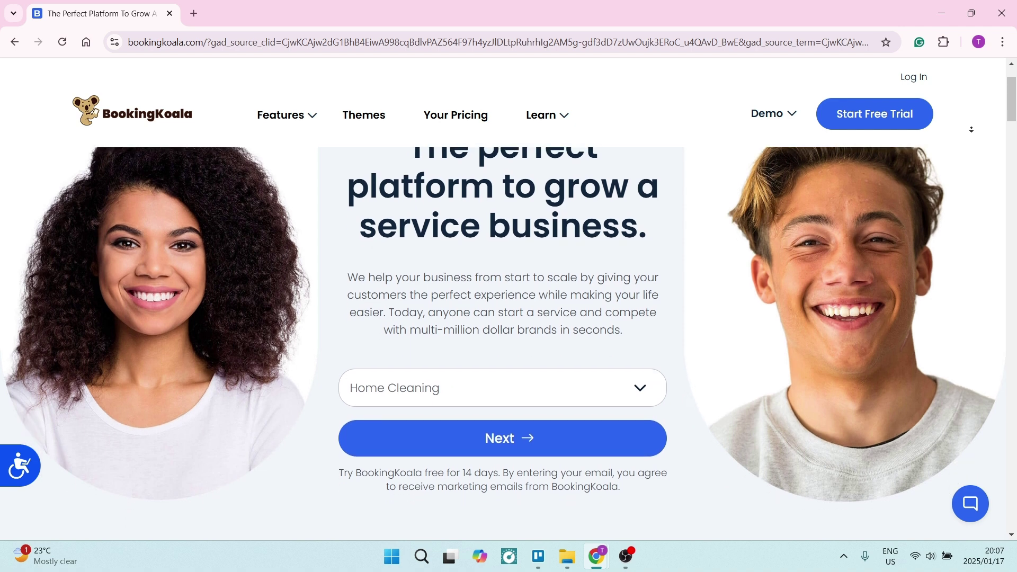
pyautogui.scroll(-1, 971, 129)
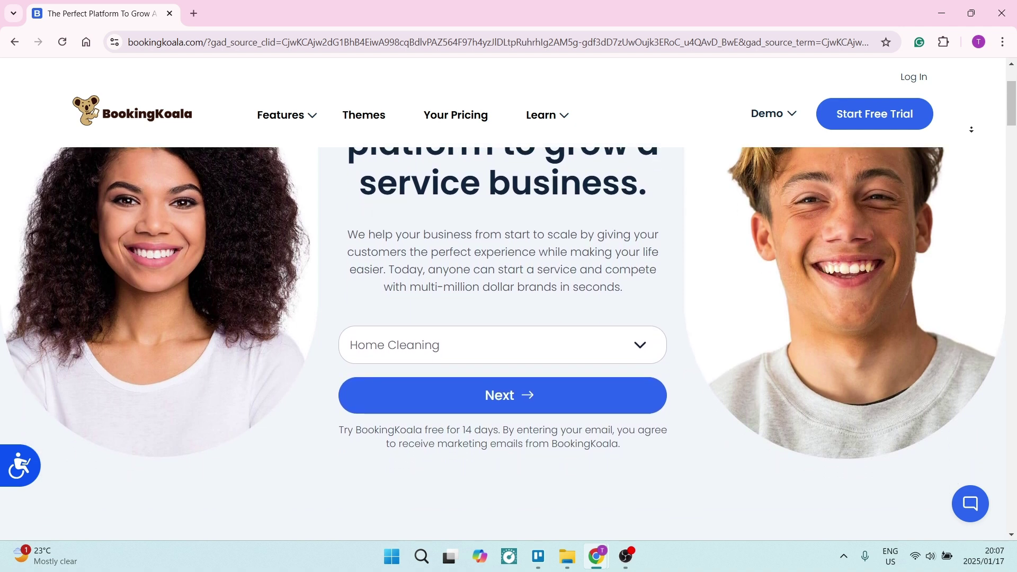
pyautogui.scroll(-1, 971, 129)
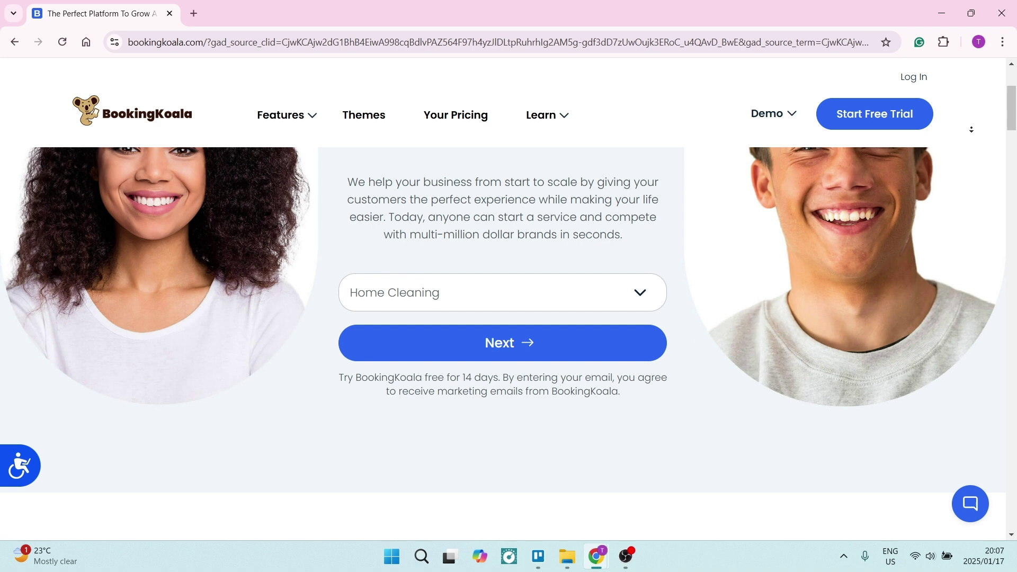
pyautogui.scroll(-1, 972, 129)
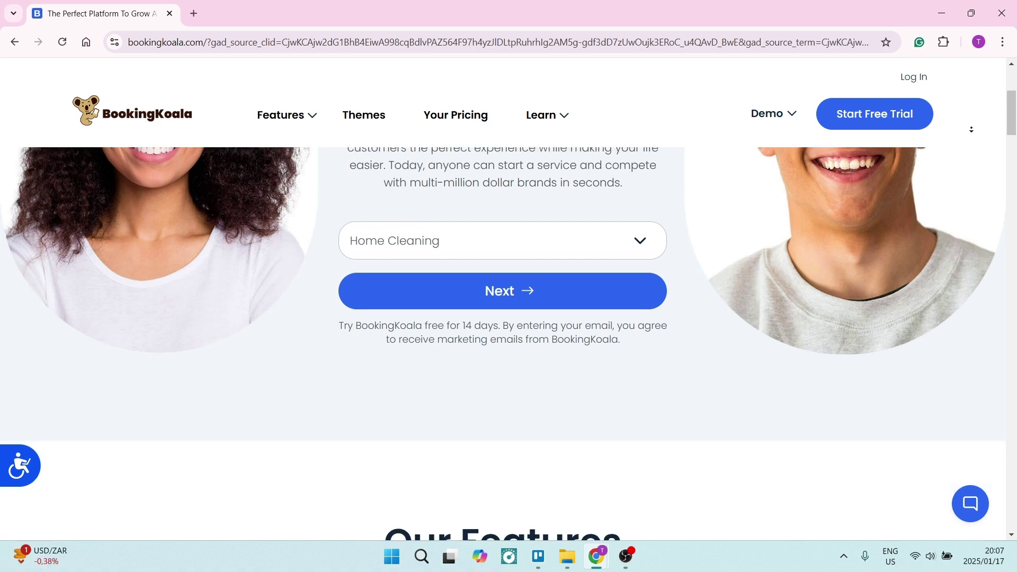
pyautogui.scroll(-1, 972, 130)
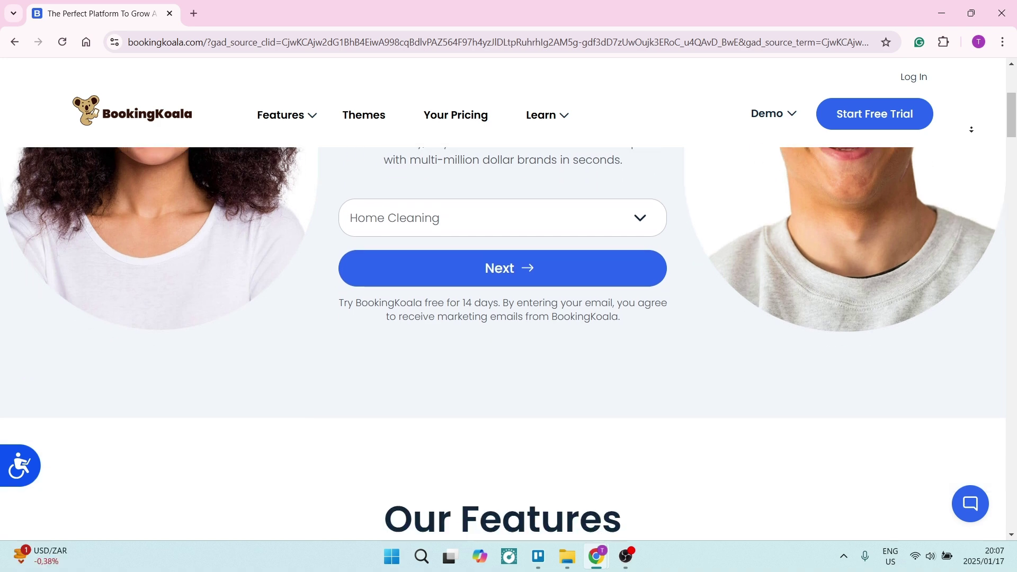
pyautogui.scroll(-1, 972, 129)
pyautogui.scroll(-1, 972, 129)
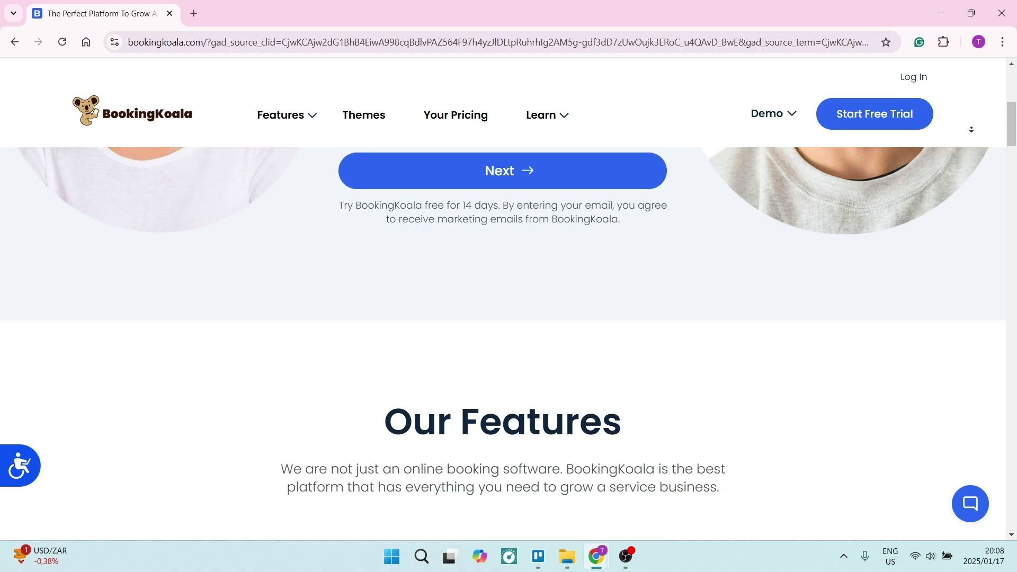
pyautogui.scroll(-1, 972, 129)
pyautogui.scroll(-1, 972, 129)
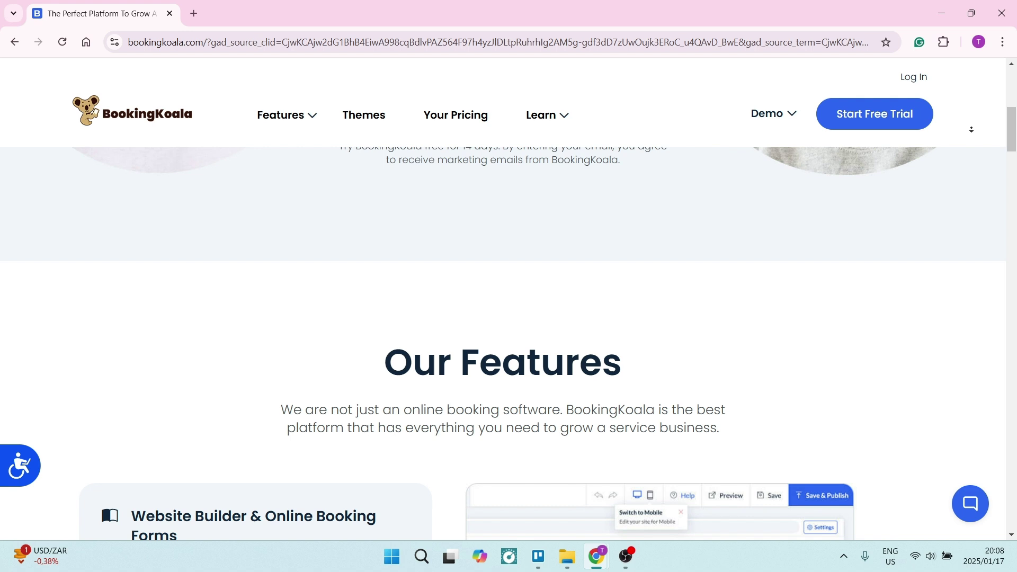
pyautogui.scroll(-1, 972, 129)
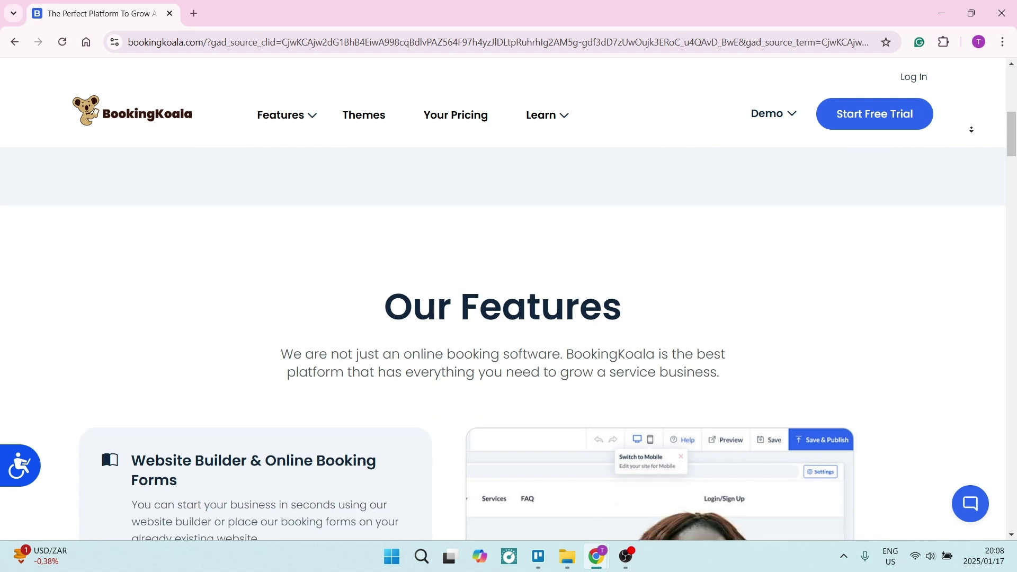
pyautogui.scroll(-1, 972, 129)
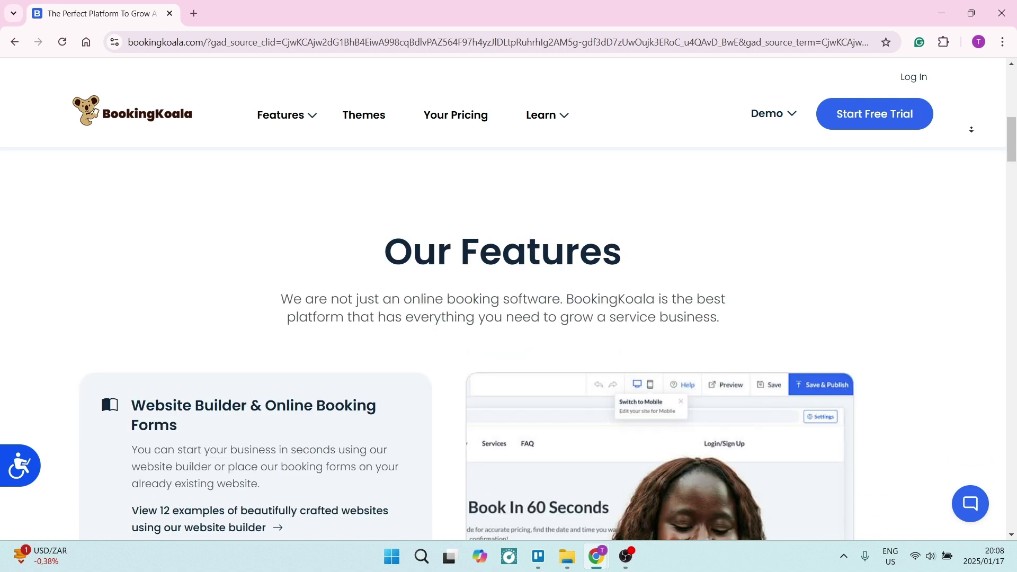
pyautogui.scroll(-1, 972, 129)
pyautogui.scroll(-1, 972, 129)
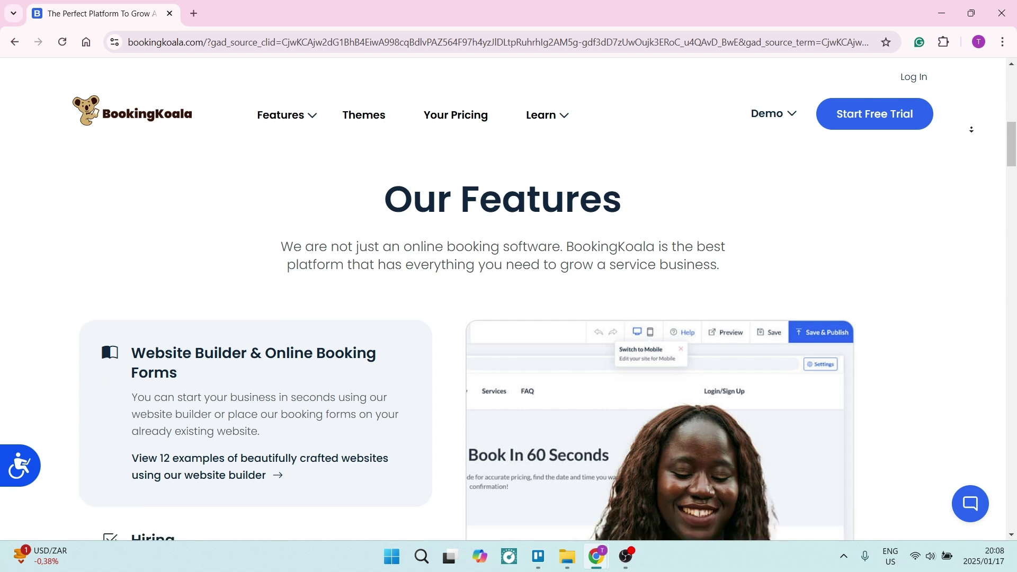
pyautogui.scroll(-1, 971, 129)
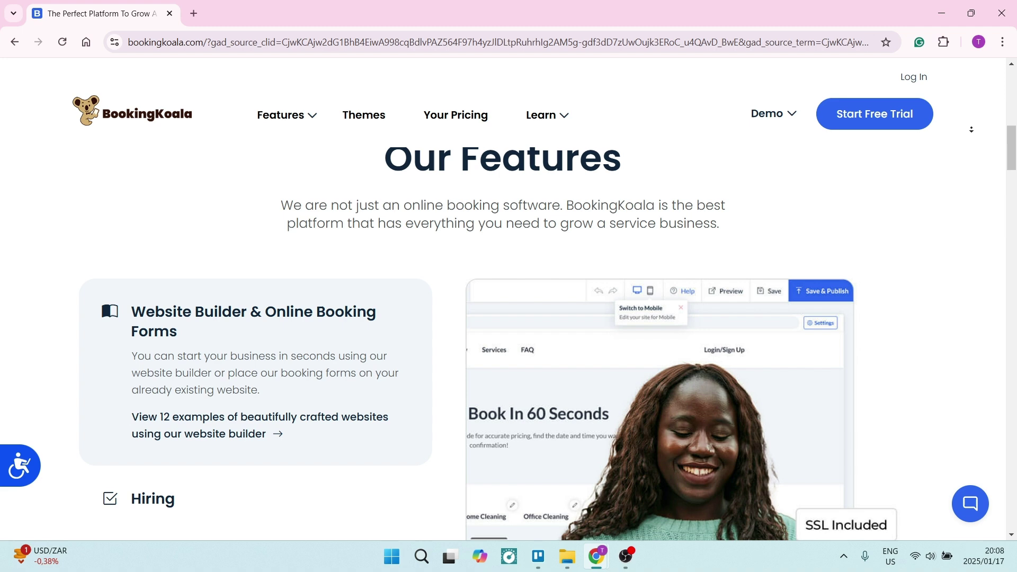
# Scroll past Hiring, Campaigns and Smart Scheduling to the Provider, Customer and Merchant Account cards
pyautogui.scroll(-1, 972, 130)
pyautogui.scroll(-1, 971, 129)
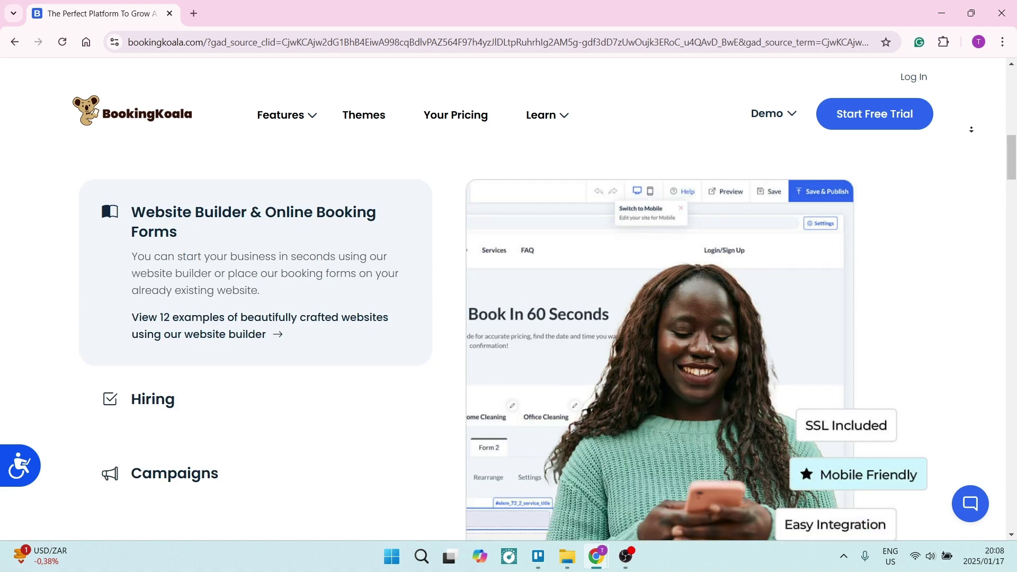
pyautogui.scroll(-1, 971, 130)
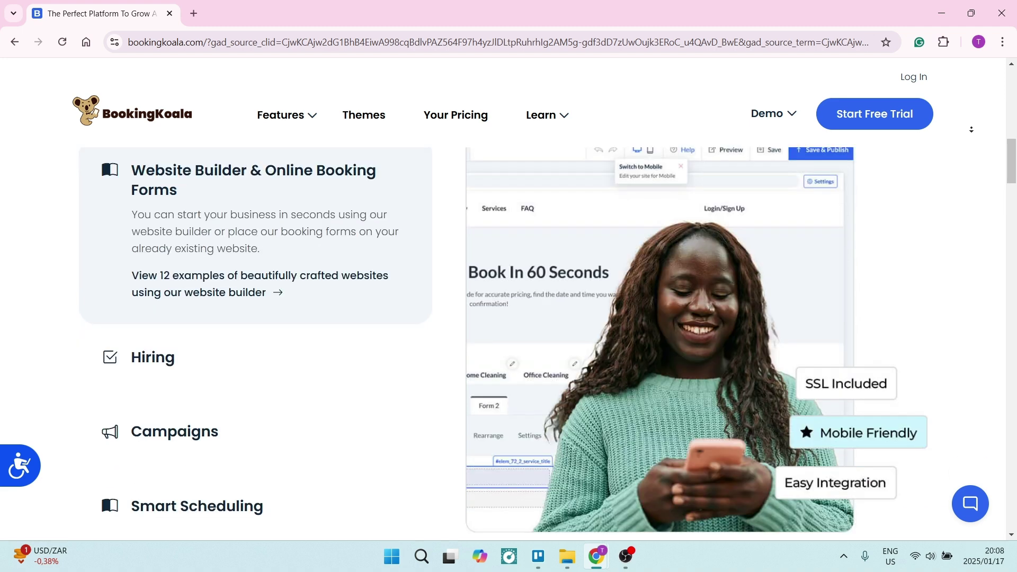
pyautogui.scroll(-1, 972, 129)
pyautogui.scroll(-1, 972, 129)
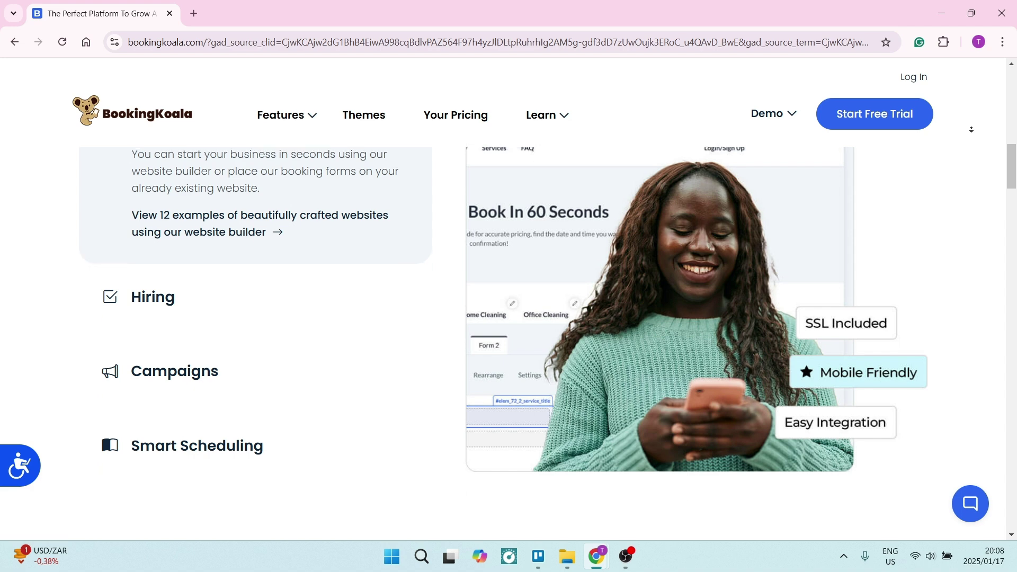
pyautogui.scroll(-2, 972, 129)
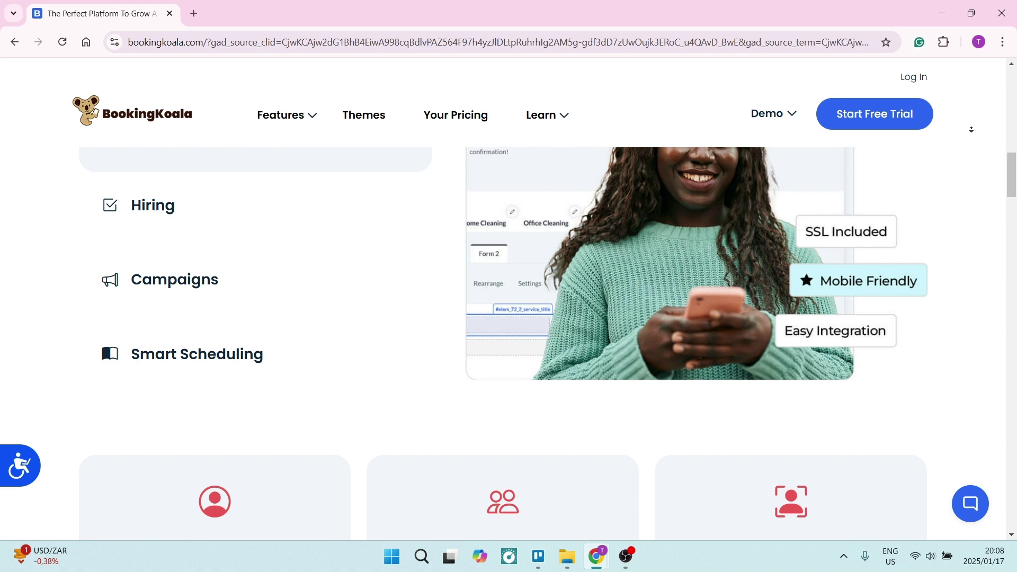
pyautogui.scroll(-1, 972, 129)
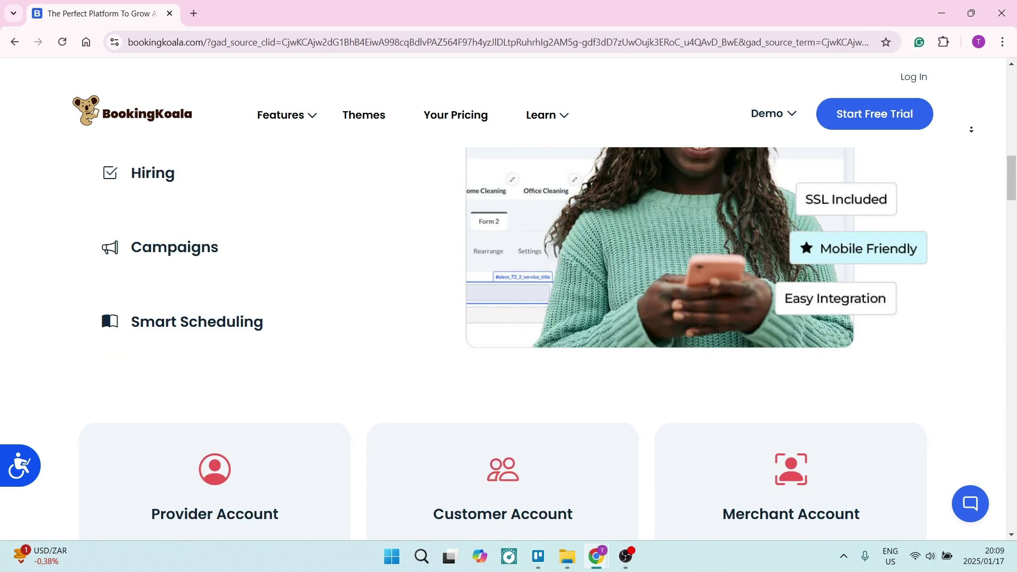
pyautogui.scroll(-1, 972, 129)
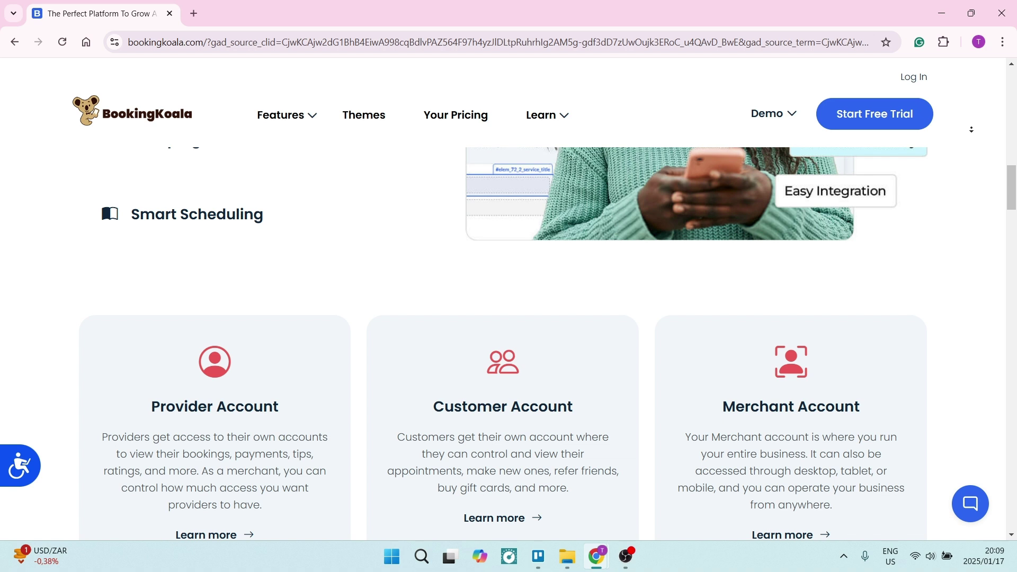
pyautogui.scroll(-1, 972, 130)
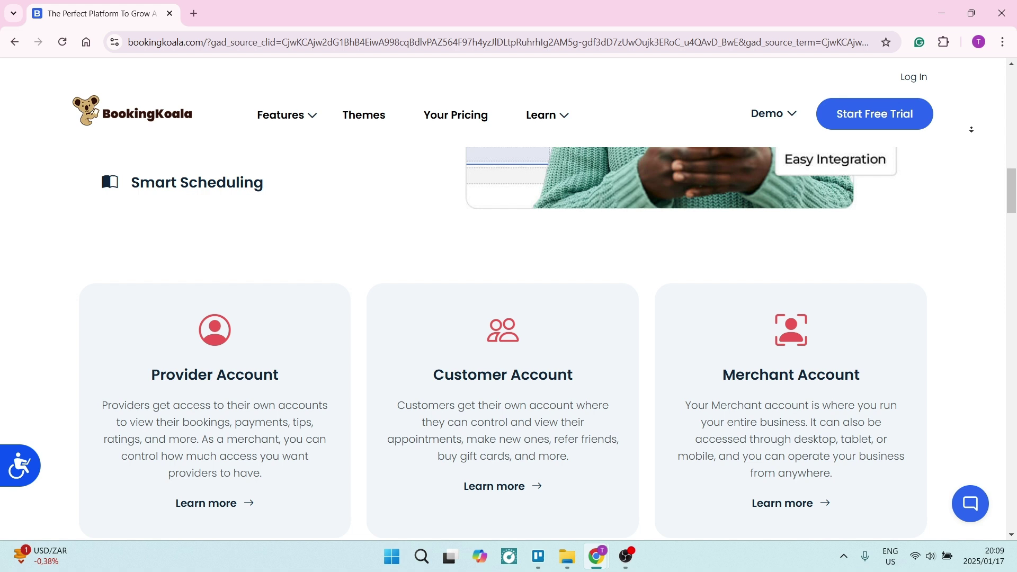
pyautogui.scroll(-2, 971, 130)
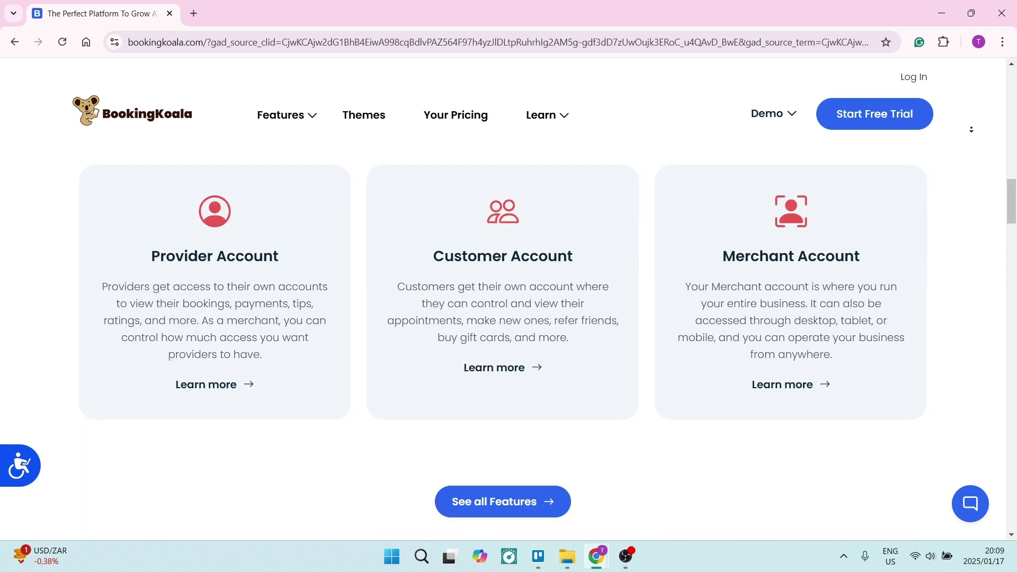
pyautogui.scroll(-1, 972, 130)
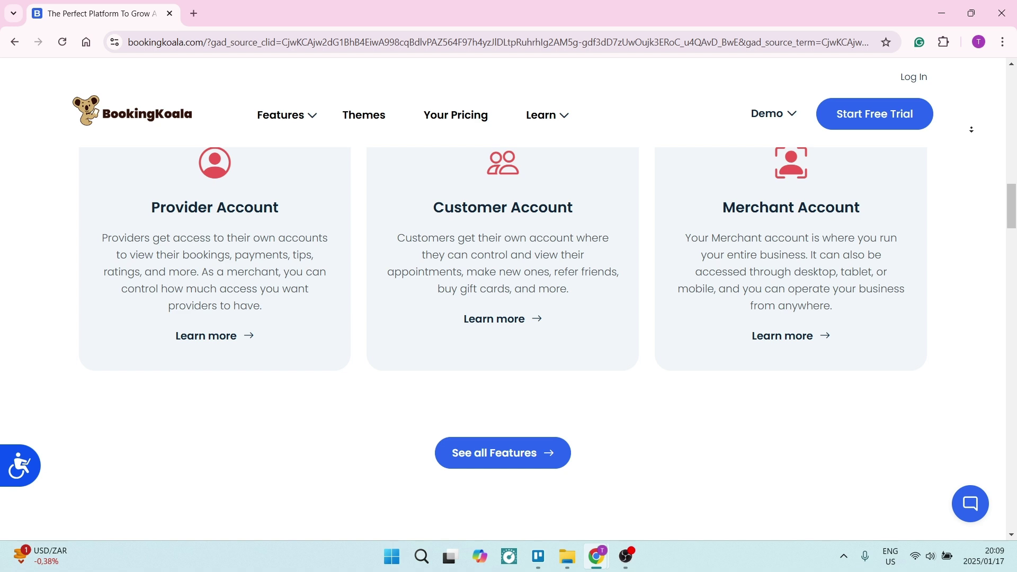
# Scroll past the Compete With Multi-Million Dollar Services banner and client logos to You'll Be In Good Company
pyautogui.scroll(-2, 972, 129)
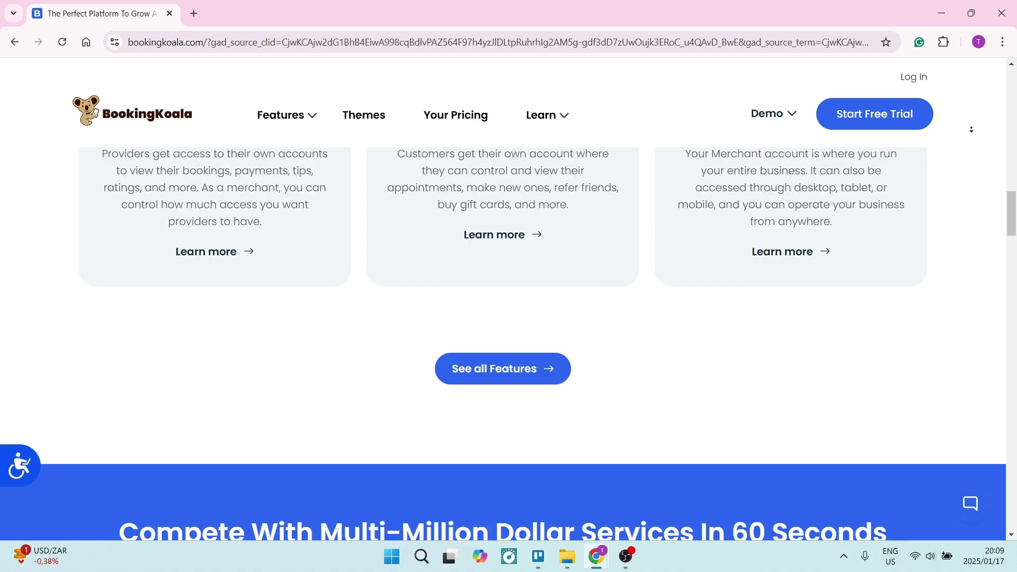
pyautogui.scroll(-2, 972, 129)
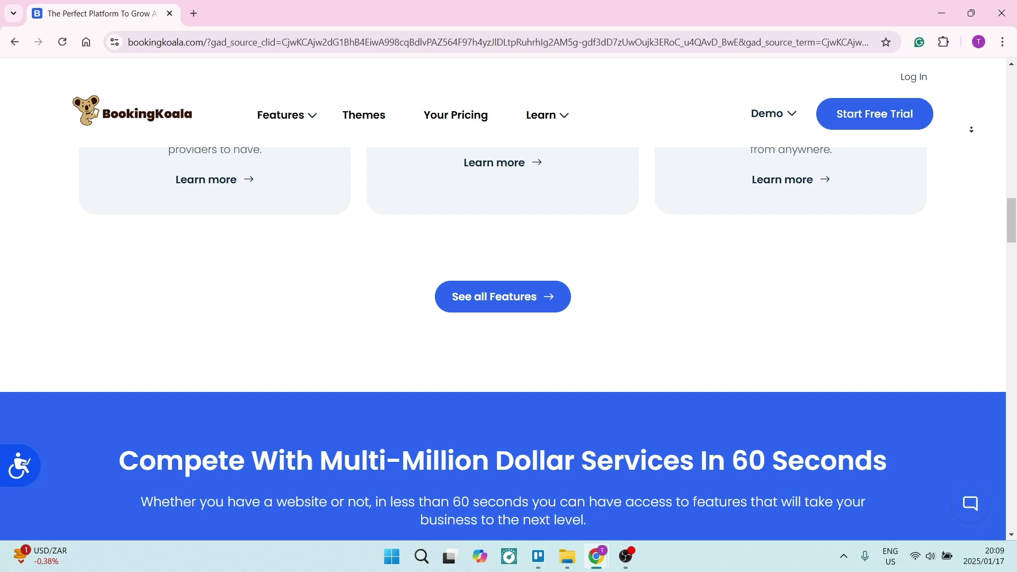
pyautogui.scroll(-1, 972, 130)
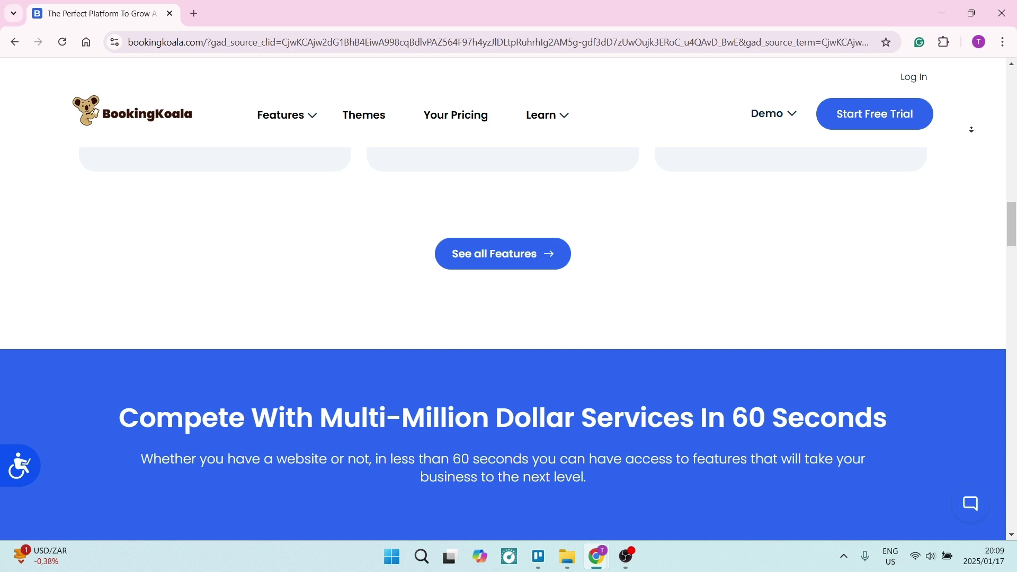
pyautogui.scroll(-3, 972, 130)
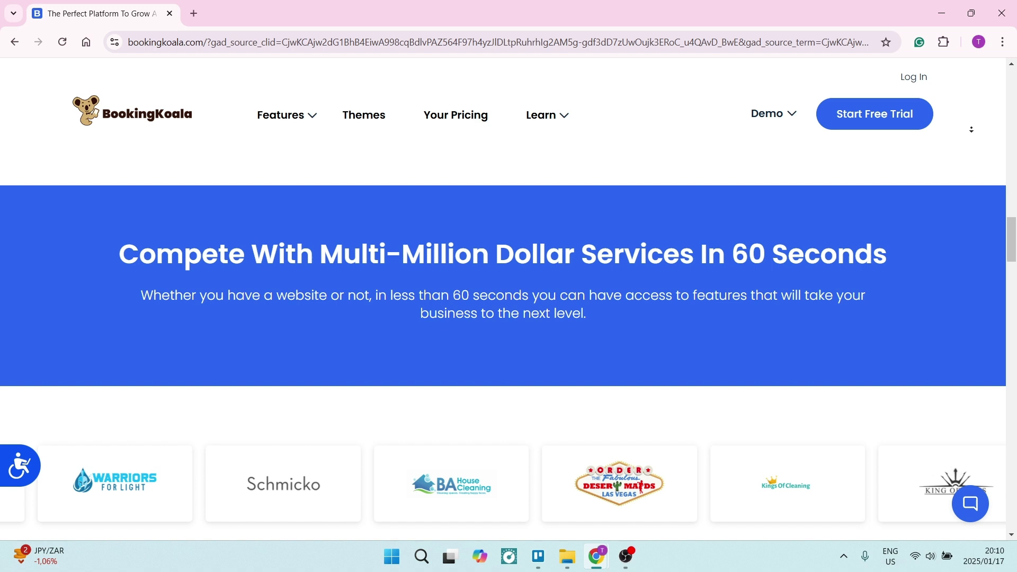
pyautogui.scroll(-2, 972, 129)
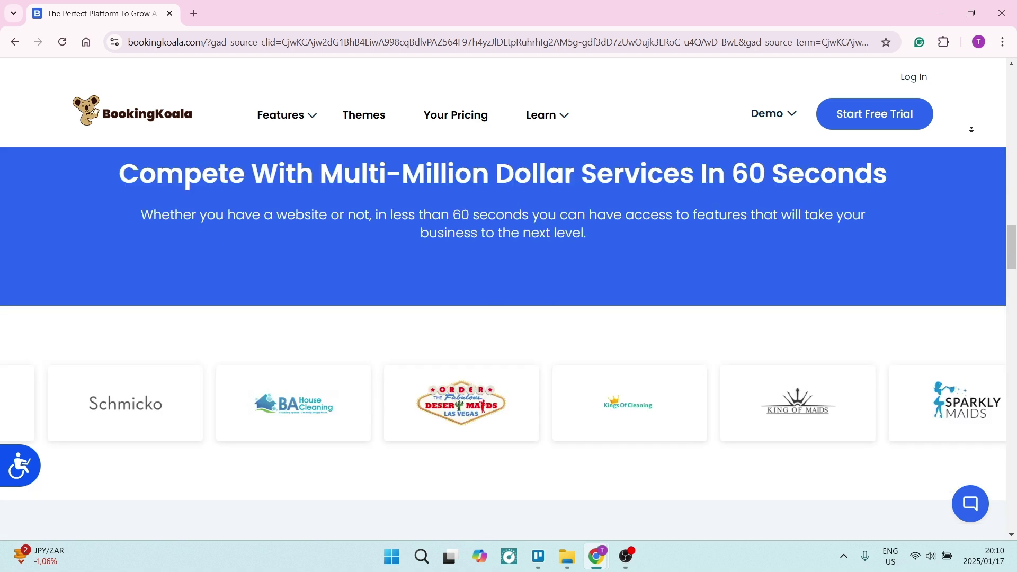
pyautogui.scroll(-3, 972, 130)
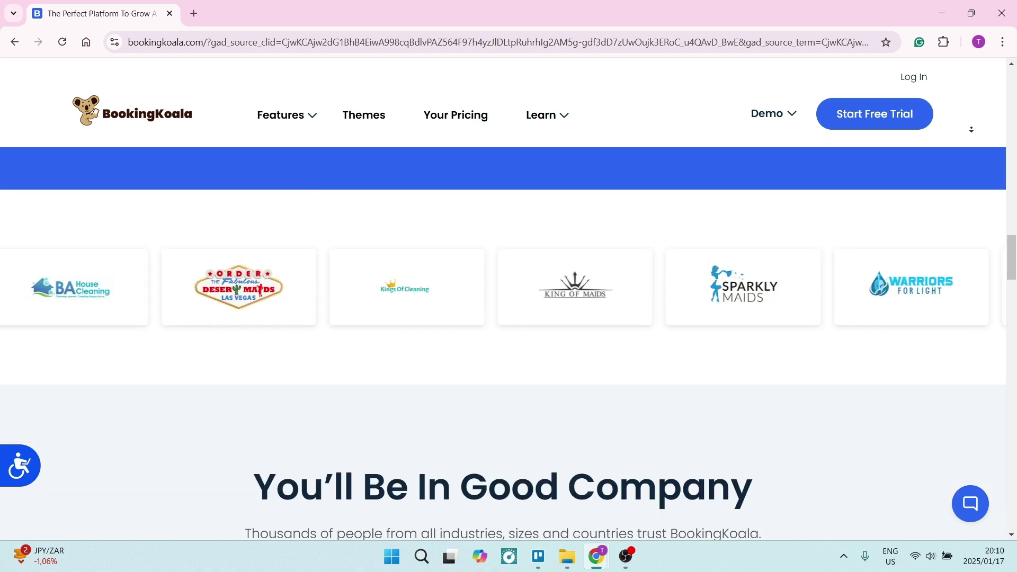
pyautogui.scroll(-2, 971, 129)
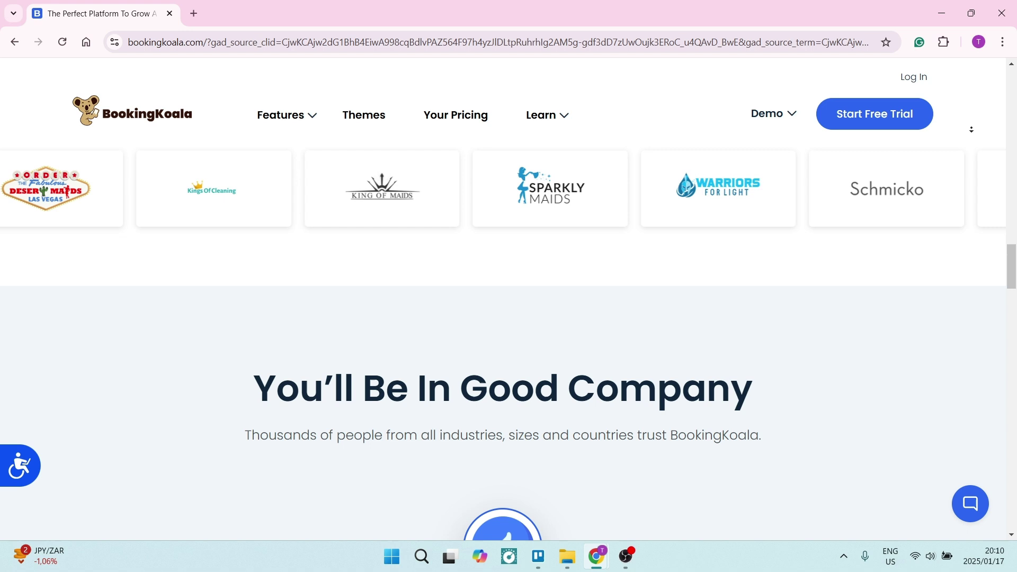
pyautogui.scroll(-1, 971, 130)
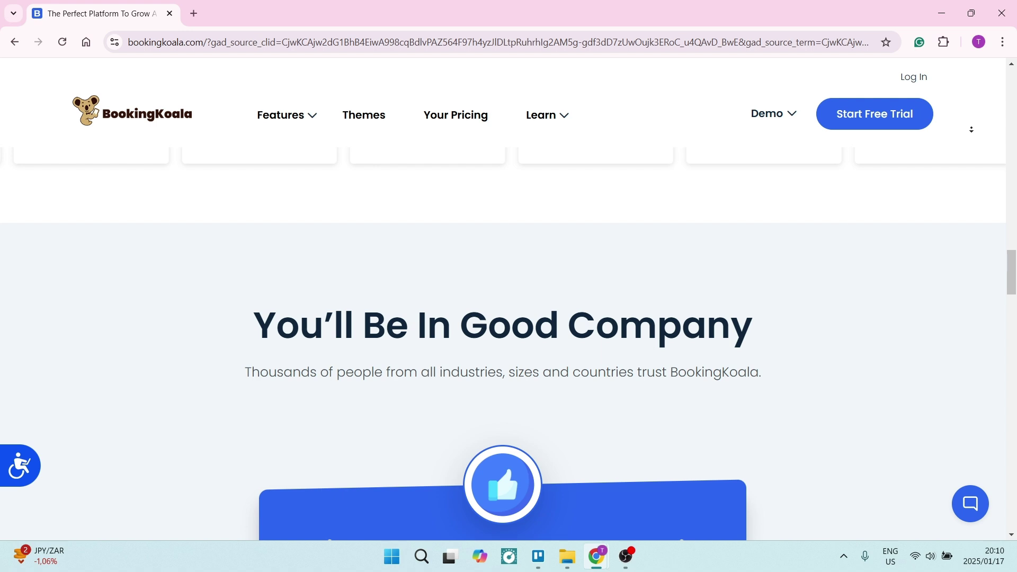
# Scroll down to the Join Our Facebook Community banner and its grid of member posts
pyautogui.scroll(-5, 503, 344)
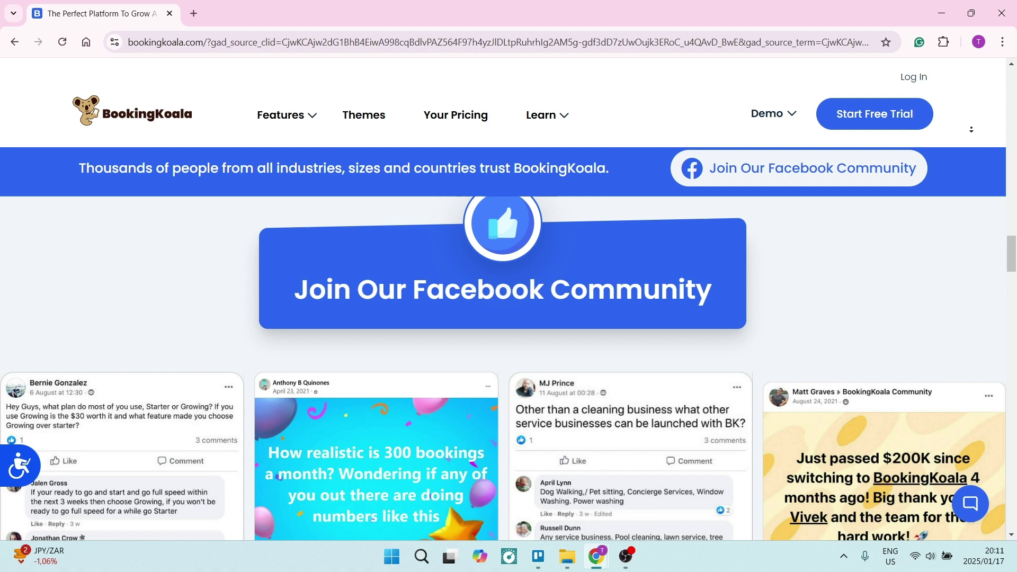
pyautogui.scroll(-4, 504, 371)
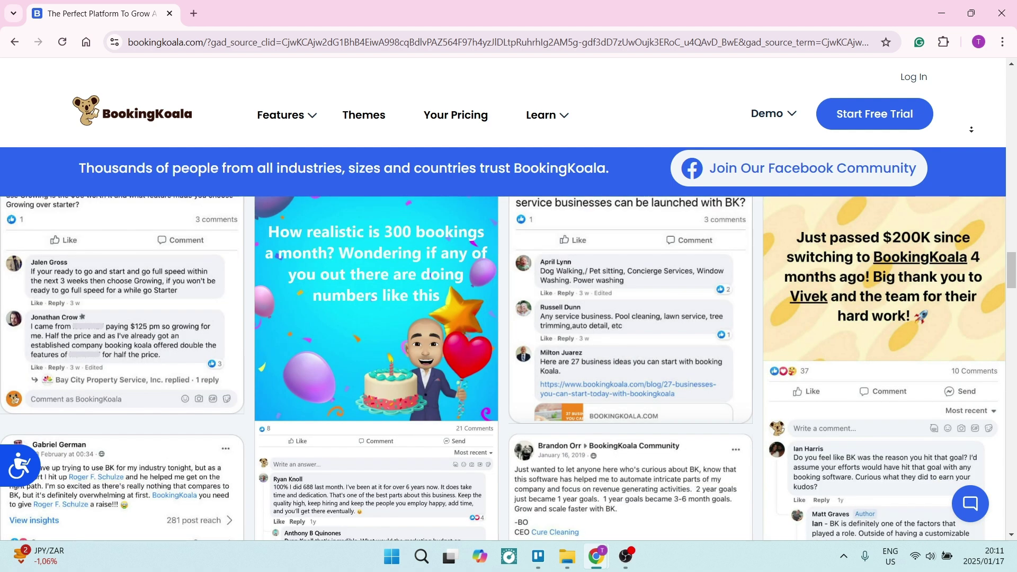